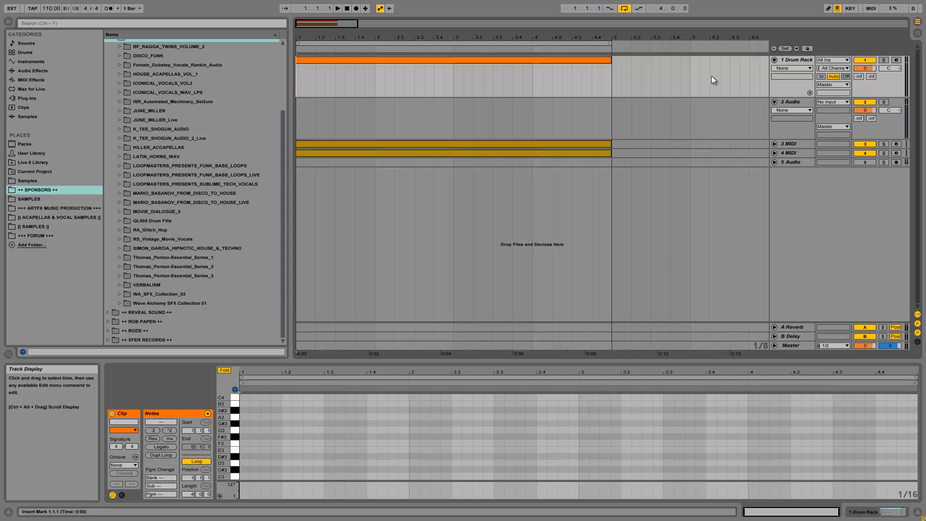
Select the Drum Rack track and its four-bar clip to show the empty Drum Rack pads.
click(791, 59)
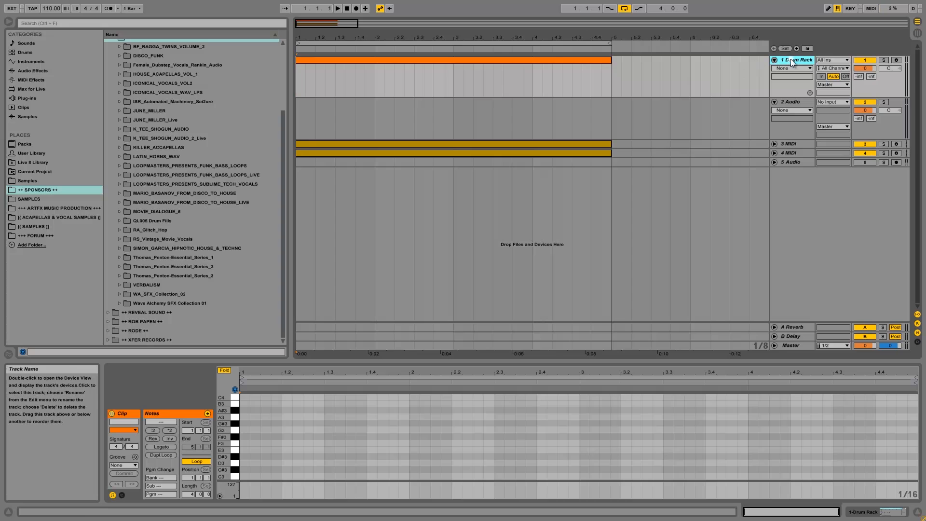
click(560, 58)
click(876, 513)
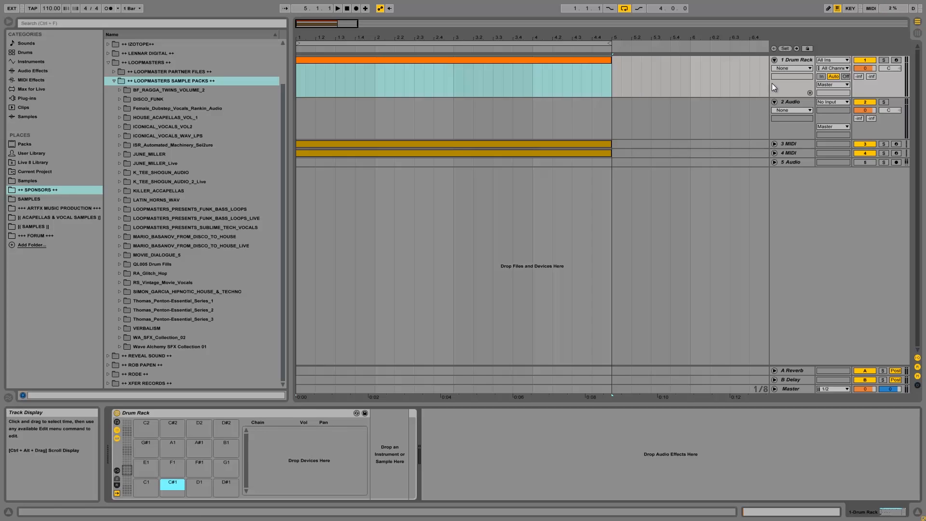
Rename the Drum Rack track to DRUMS, then view the 2 Audio track's devices.
click(792, 60)
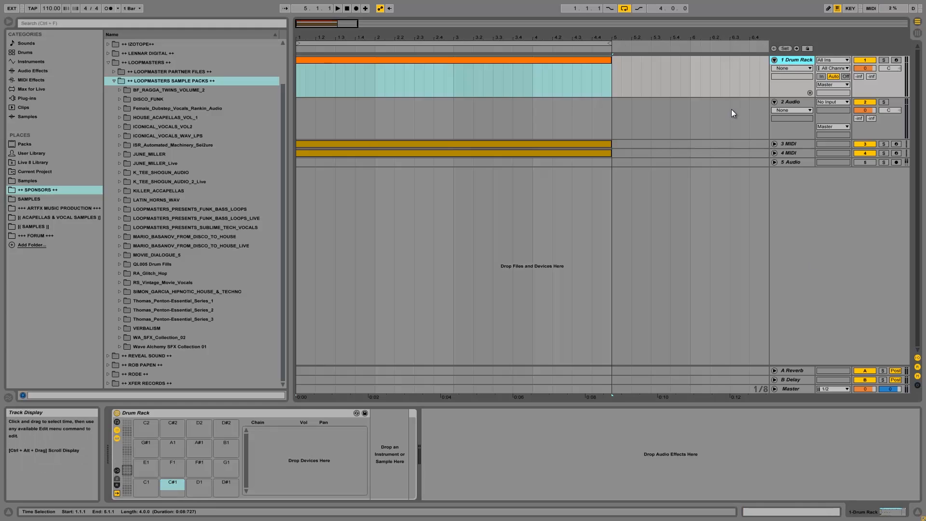
key(ctrl+r)
text(DRUMS)
key(Return)
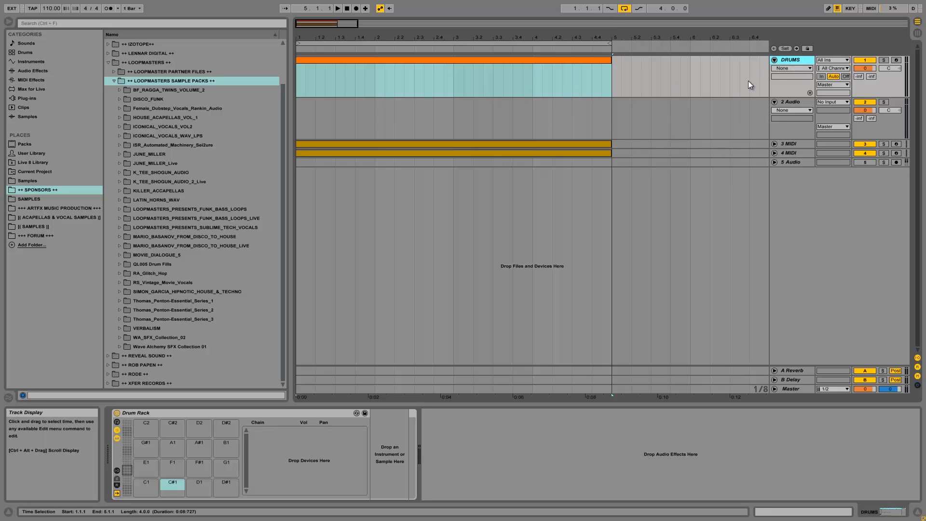
click(788, 99)
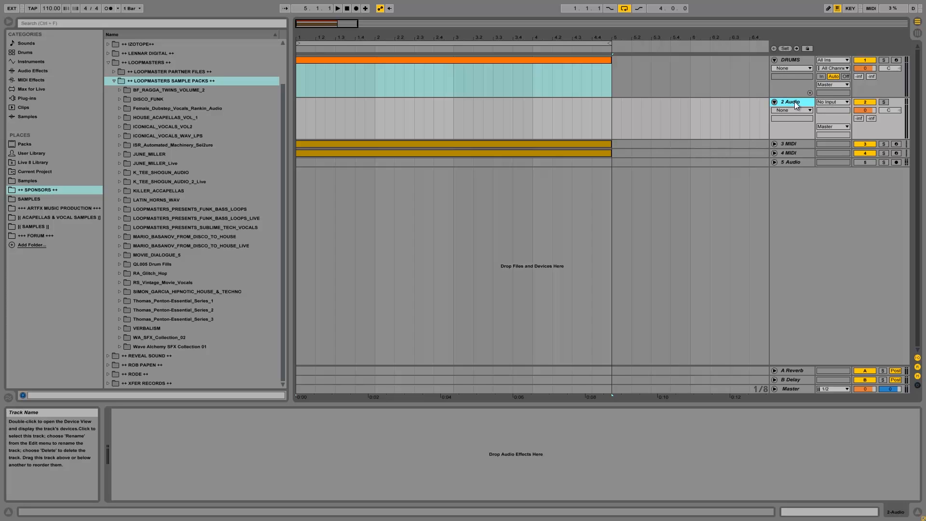
click(796, 146)
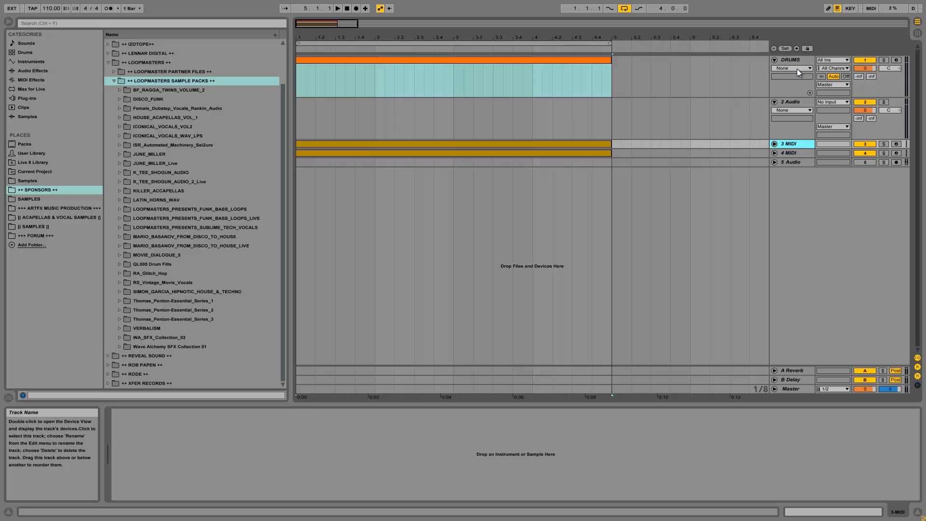
click(792, 154)
click(592, 144)
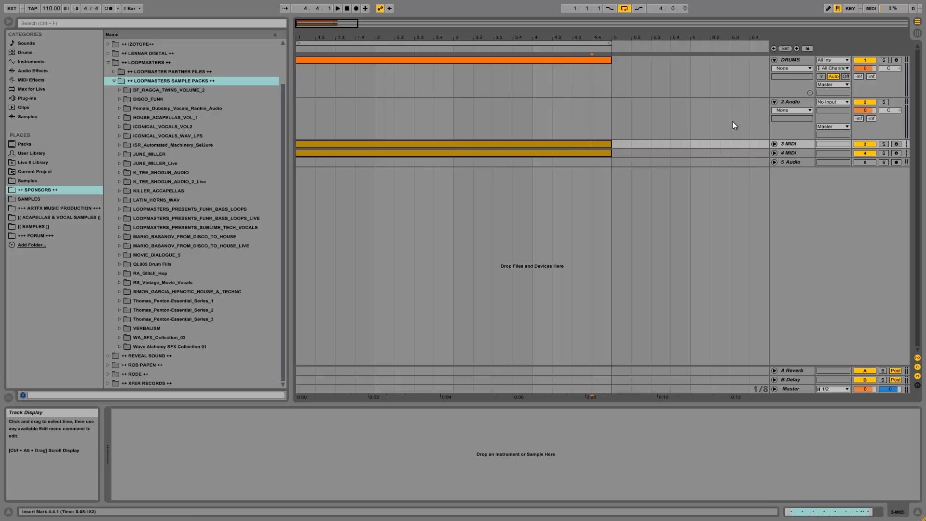
Bring back the DRUMS track's Drum Rack and select the Thomas_Penton-Essential_Series_1 sample folder.
click(791, 60)
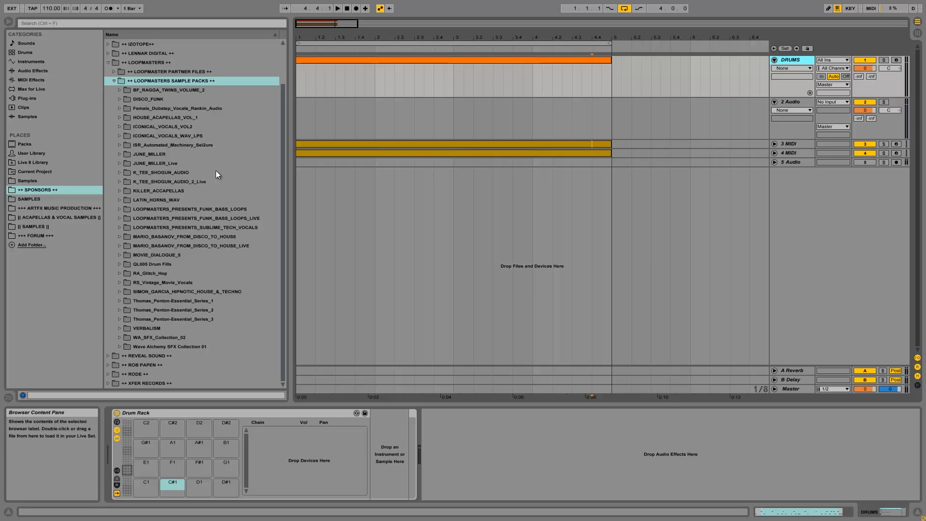
click(188, 303)
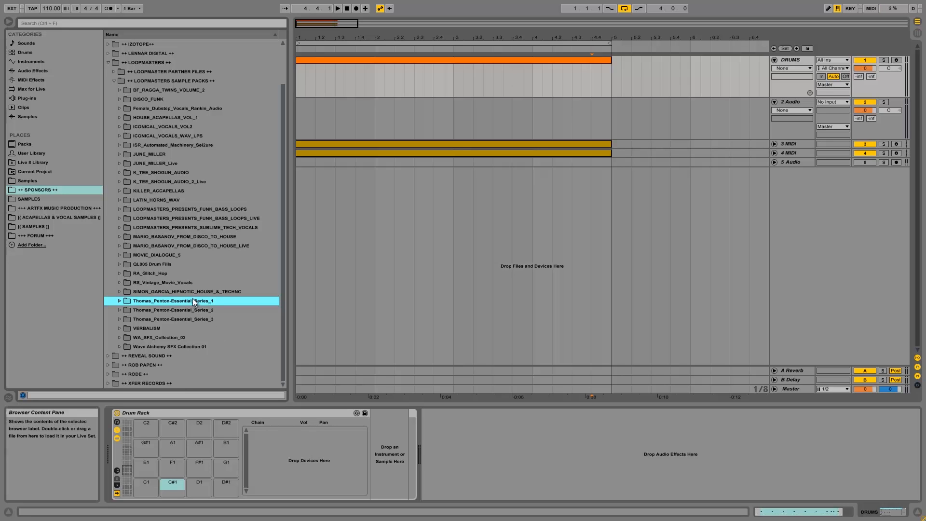
Expand Thomas_Penton-Essential_Series_1 to reveal its Claps, Kick Drums, Hi-Hats and other drum folders.
click(121, 300)
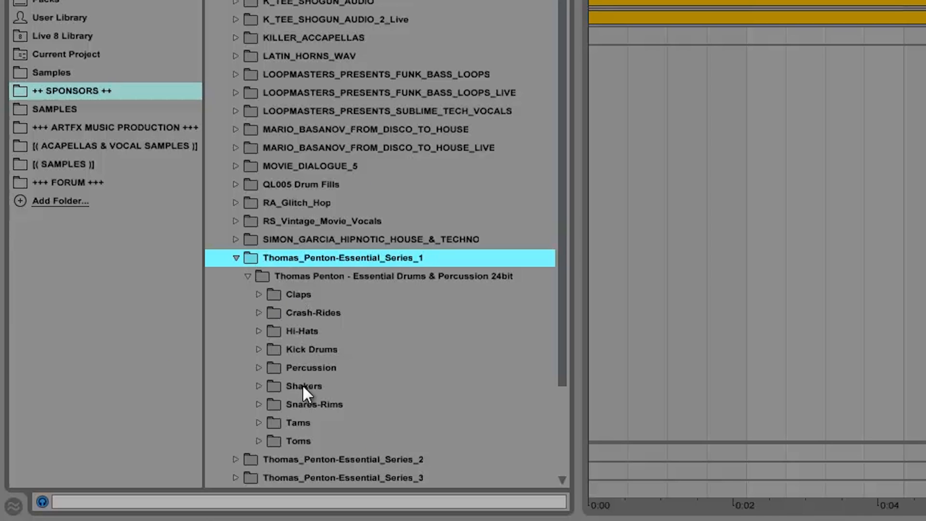
Open Thomas_Penton-Essential_Series_3's Kicks folder and scroll down to the KICK141–KICK166 samples.
scroll(300, 410, down, 5)
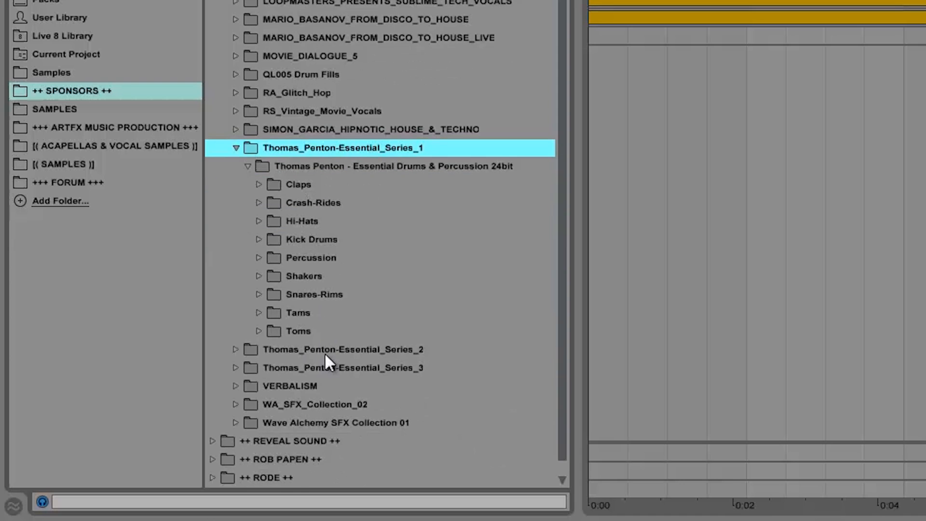
click(235, 350)
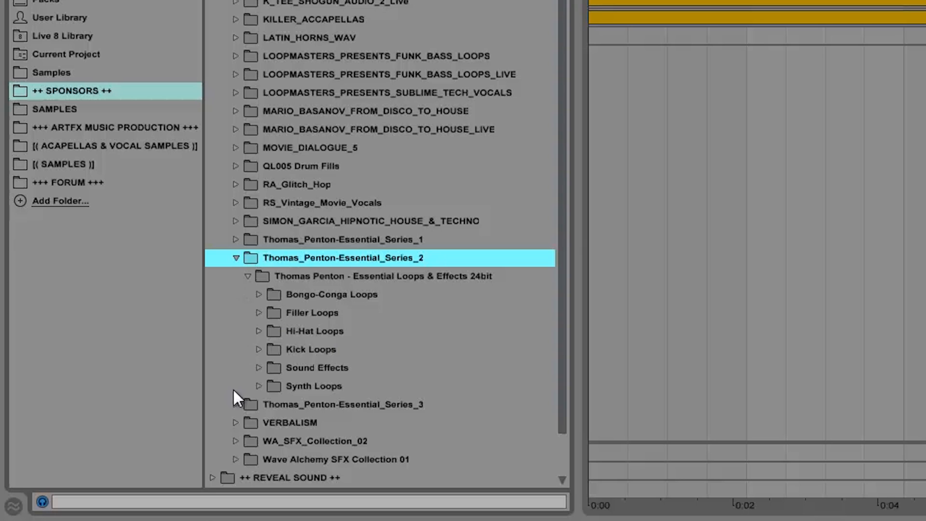
click(243, 403)
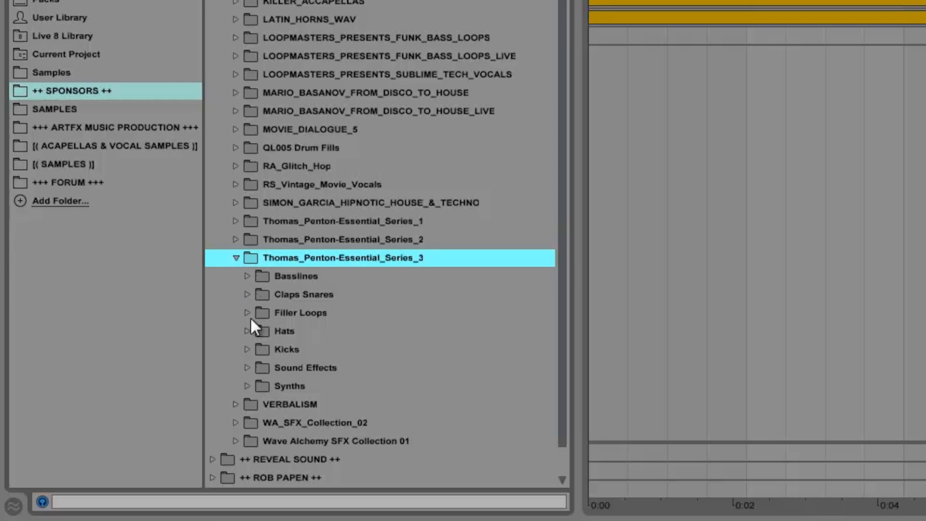
click(254, 354)
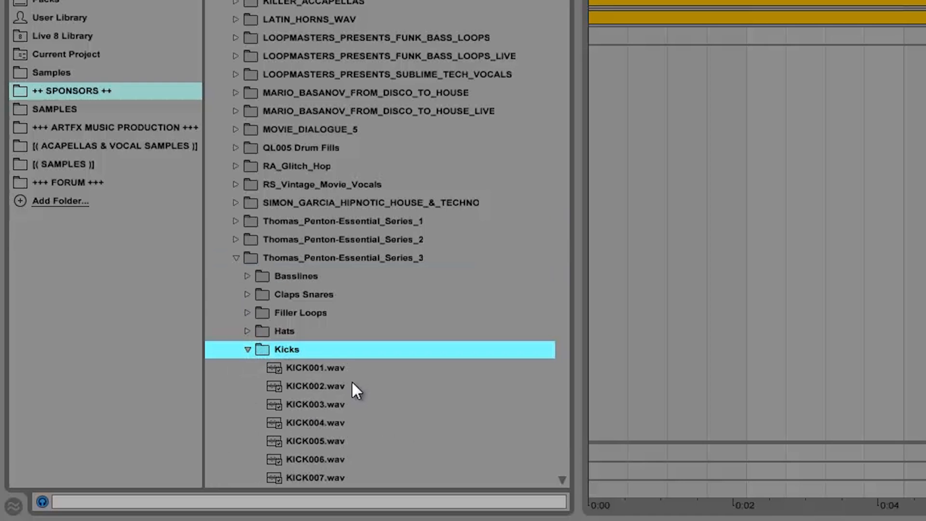
scroll(352, 381, down, 3)
scroll(355, 368, down, 15)
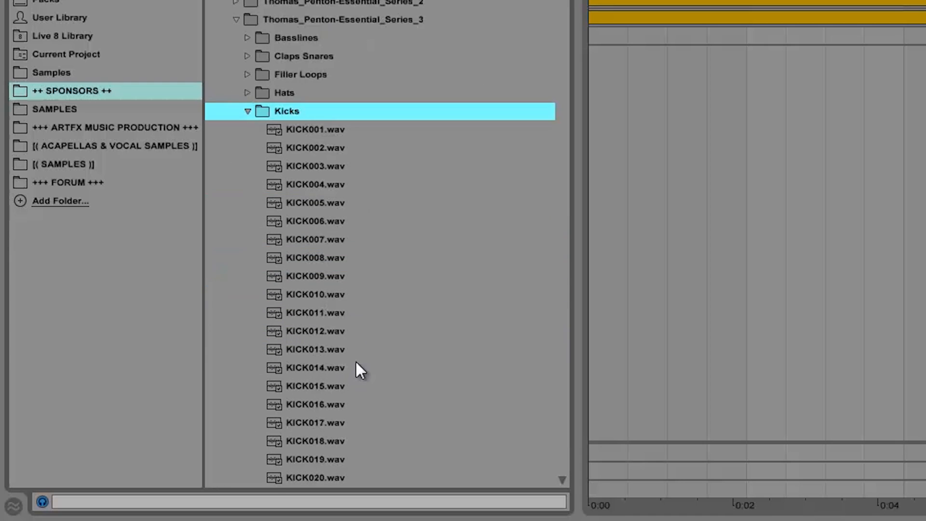
scroll(356, 358, down, 18)
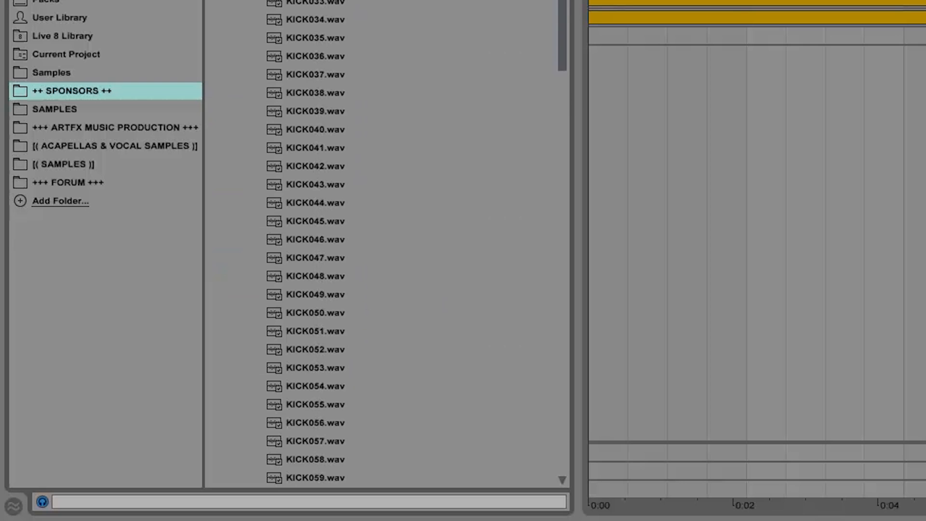
drag(562, 2, 525, 308)
Load KICK160.wav onto the Drum Rack's C1 pad with the sampler's Snap turned off.
click(307, 187)
drag(220, 217, 170, 515)
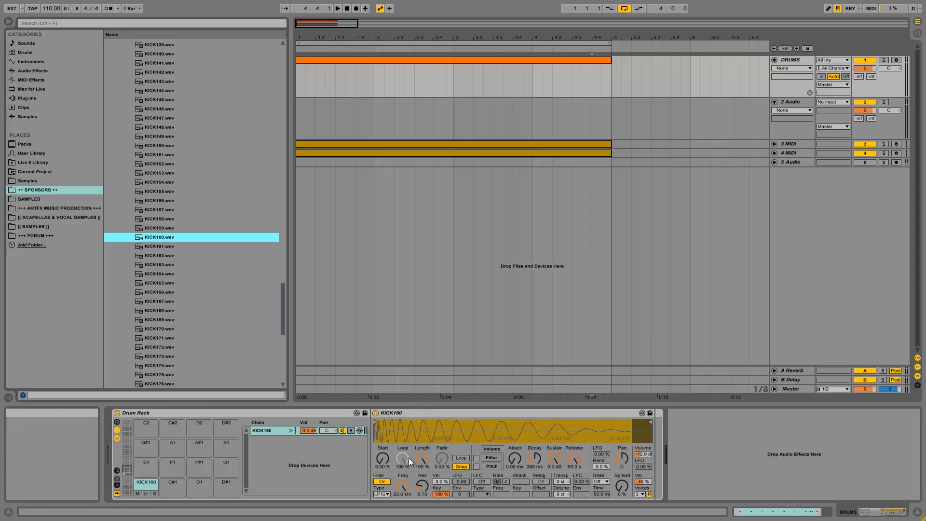
click(457, 465)
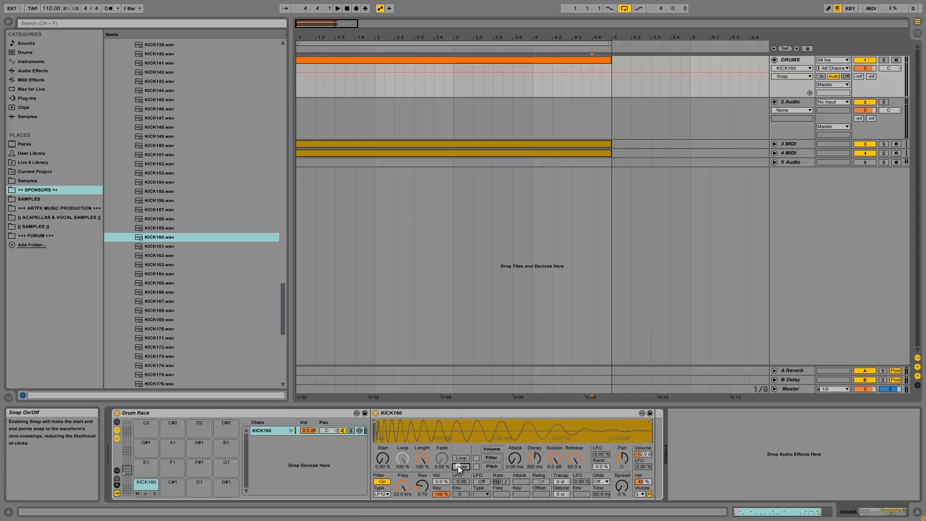
Audition the KICK160 kick several times from its C1 pad.
click(144, 493)
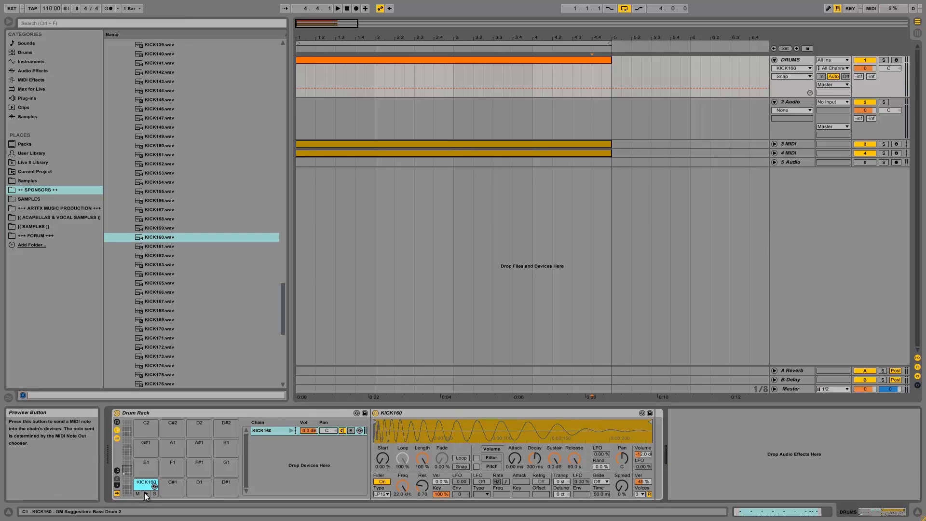
click(144, 493)
click(144, 493)
click(145, 493)
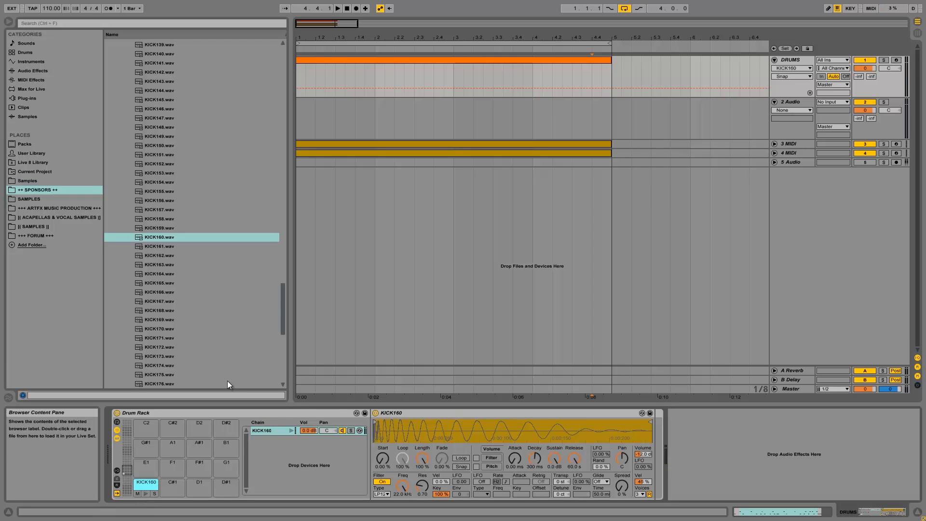
click(146, 491)
click(145, 491)
click(146, 495)
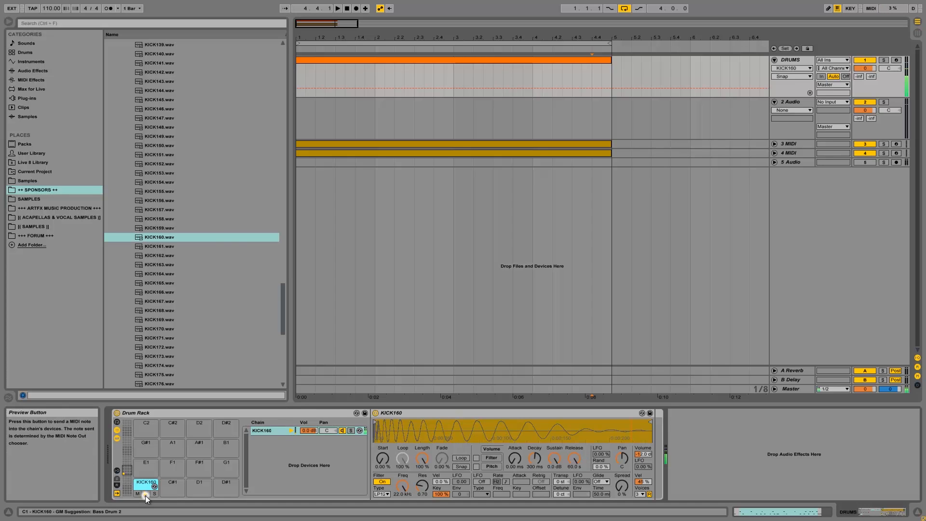
click(146, 496)
click(145, 496)
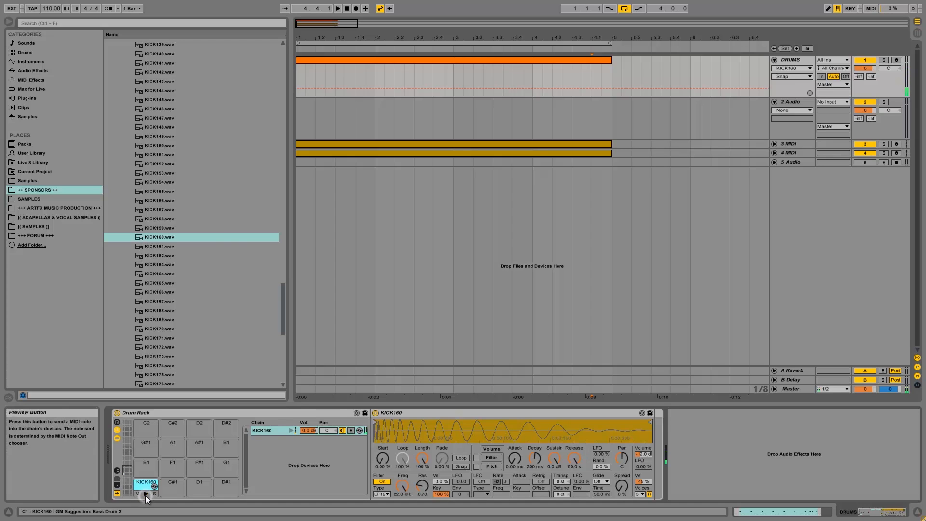
click(29, 69)
Insert EQ Eight after KICK160 in the kick chain and enlarge its frequency display.
drag(130, 134, 654, 443)
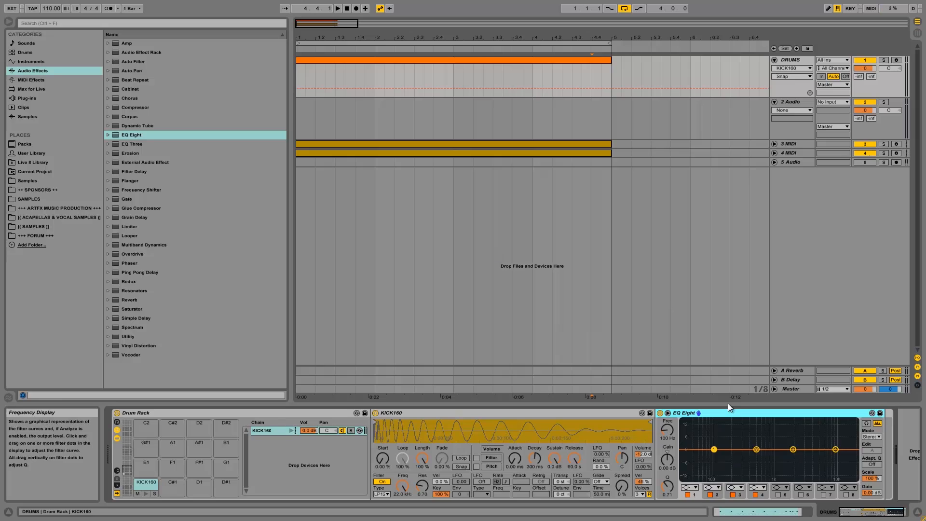
click(668, 413)
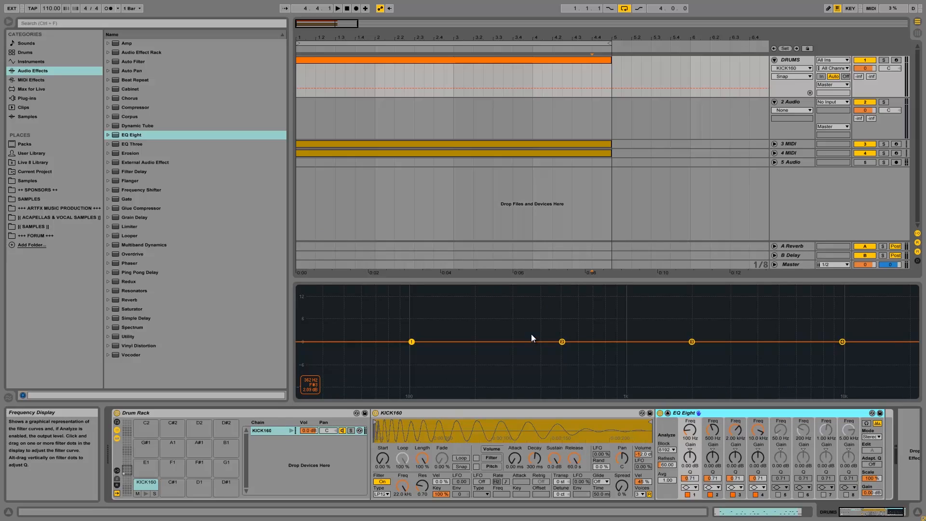
Play the kick repeatedly to watch its spectrum in the enlarged EQ Eight display.
click(668, 414)
click(668, 414)
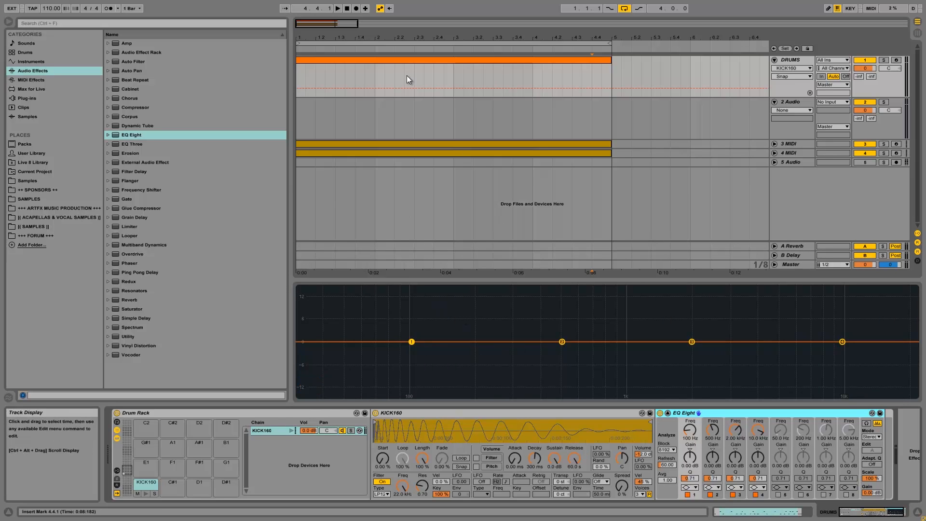
click(144, 496)
click(143, 496)
click(144, 496)
click(144, 496)
click(144, 495)
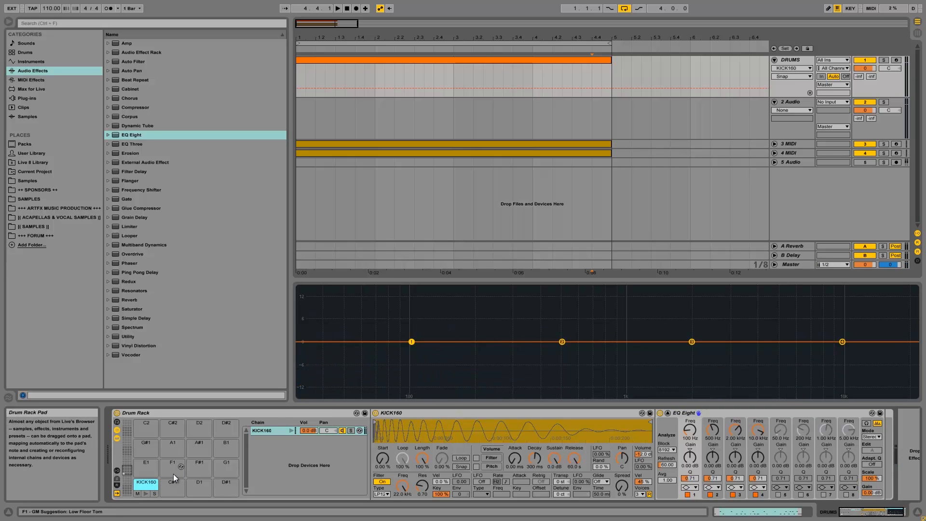
click(146, 496)
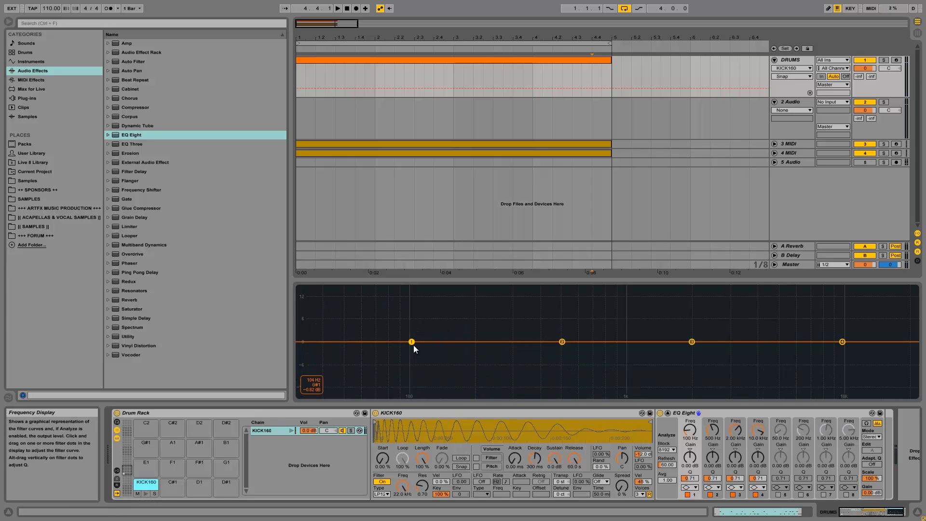
click(147, 492)
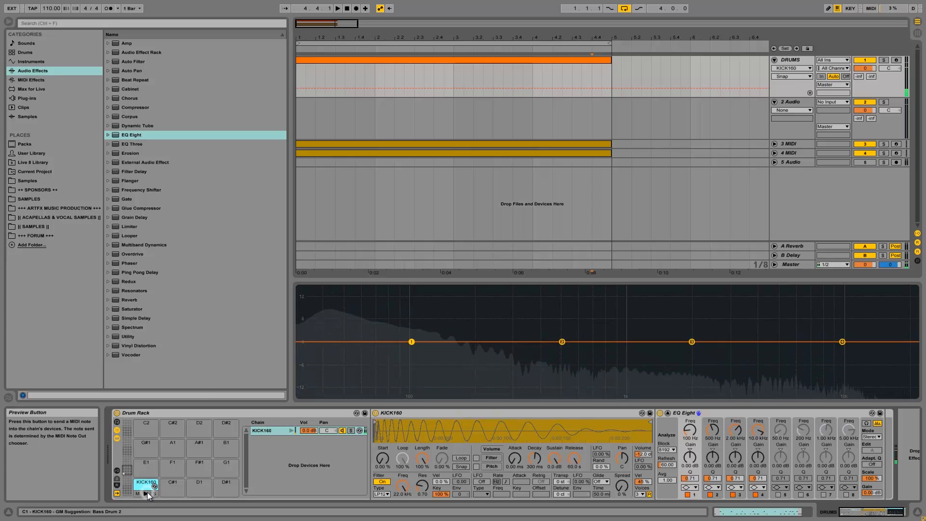
click(147, 493)
click(146, 492)
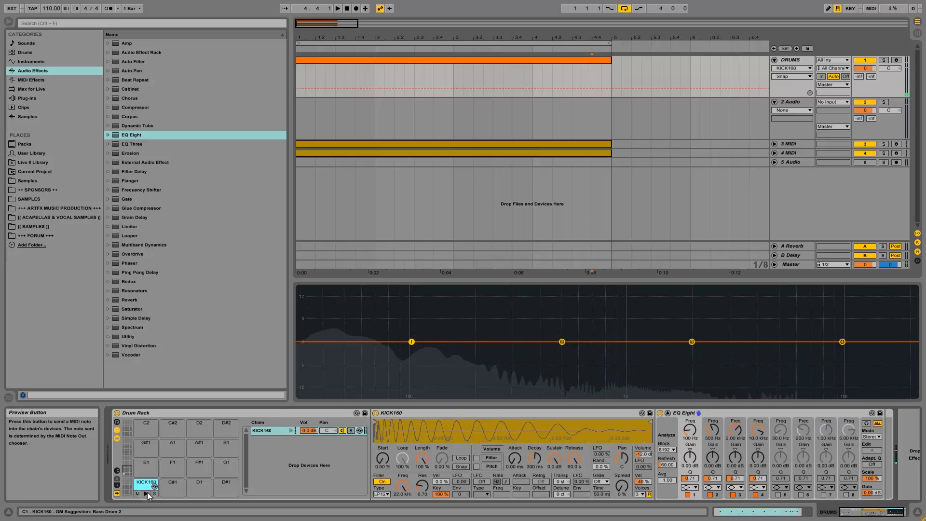
click(146, 493)
click(146, 492)
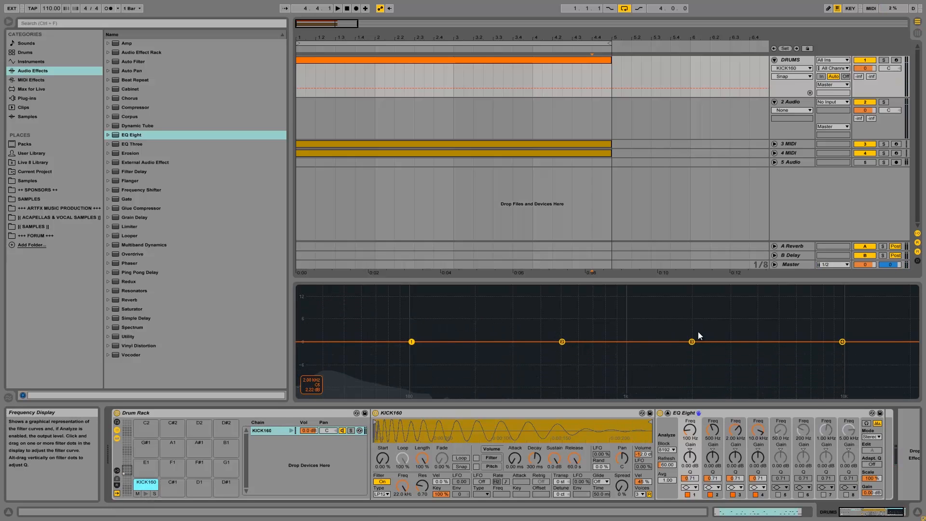
Boost the EQ around 1.79 kHz and cut band 2 near 470 Hz to about -4 dB.
drag(692, 340, 682, 334)
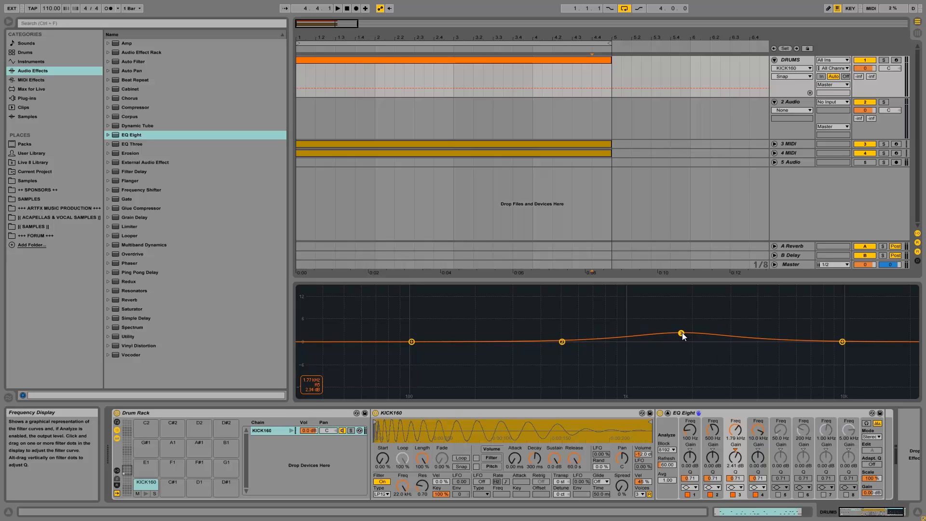
click(291, 430)
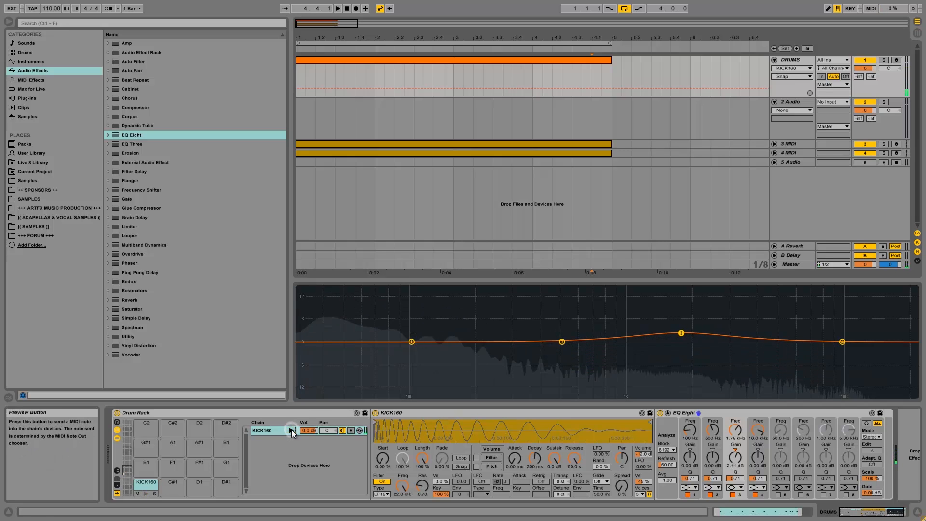
drag(562, 342, 557, 350)
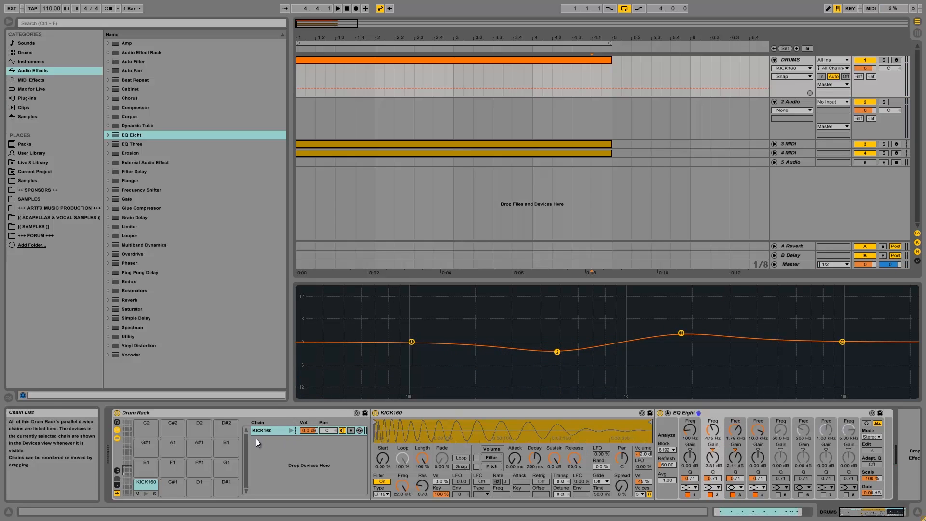
click(290, 431)
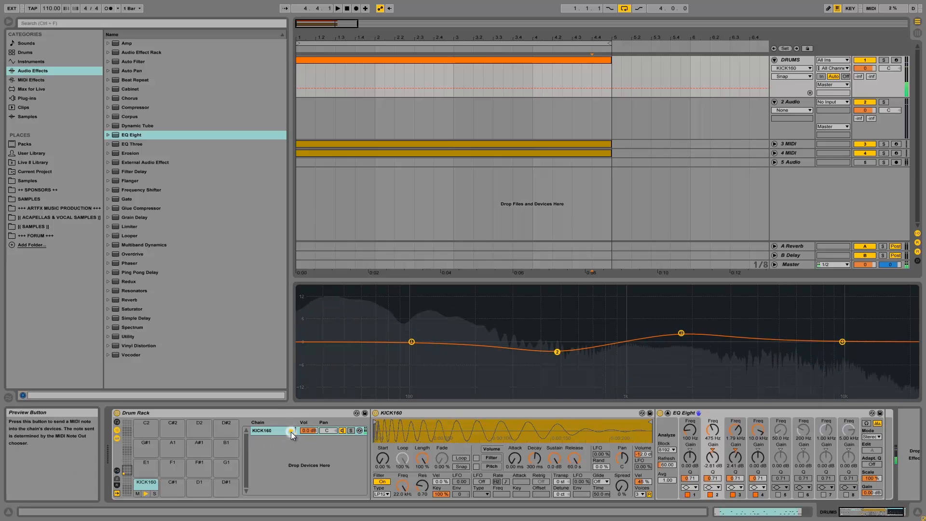
drag(557, 352, 578, 362)
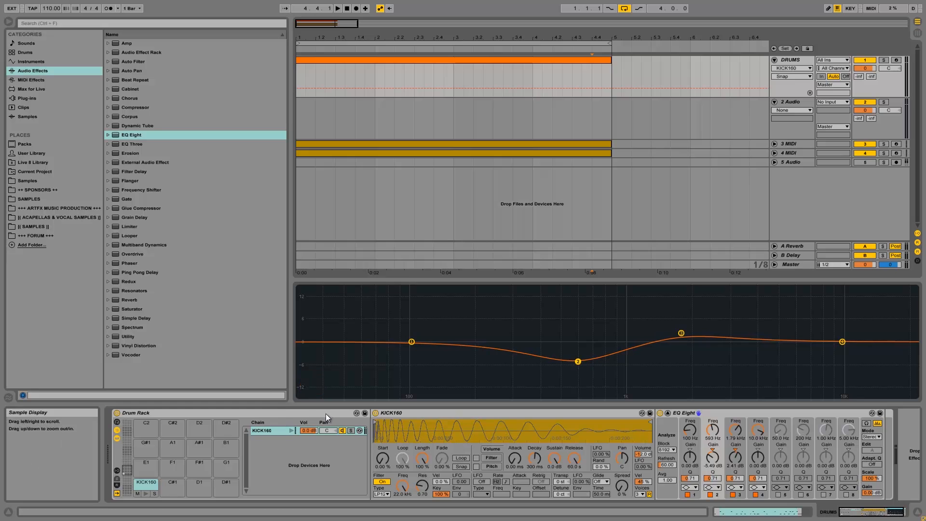
click(292, 430)
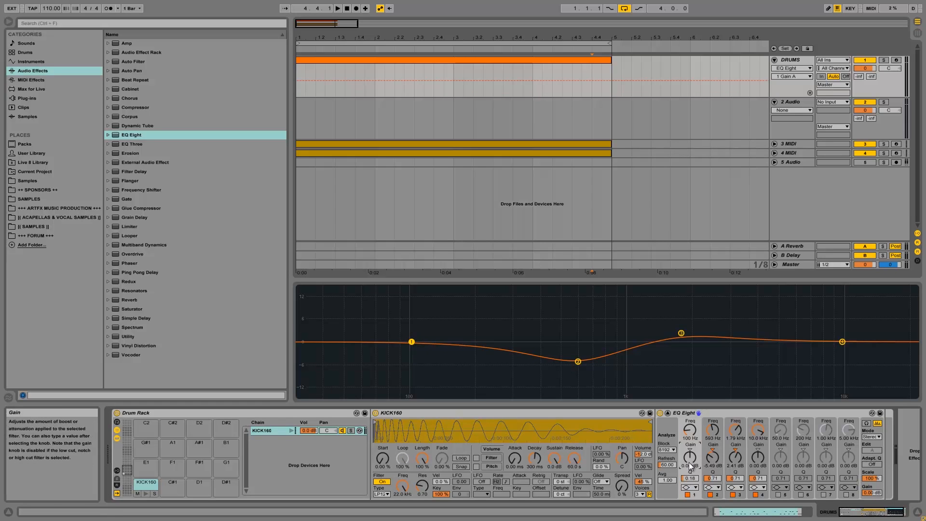
Set band 2's Q to 1.19 and move its cut to 407 Hz at -7.10 dB.
click(714, 478)
drag(714, 477, 714, 478)
key(space)
key(space)
click(294, 430)
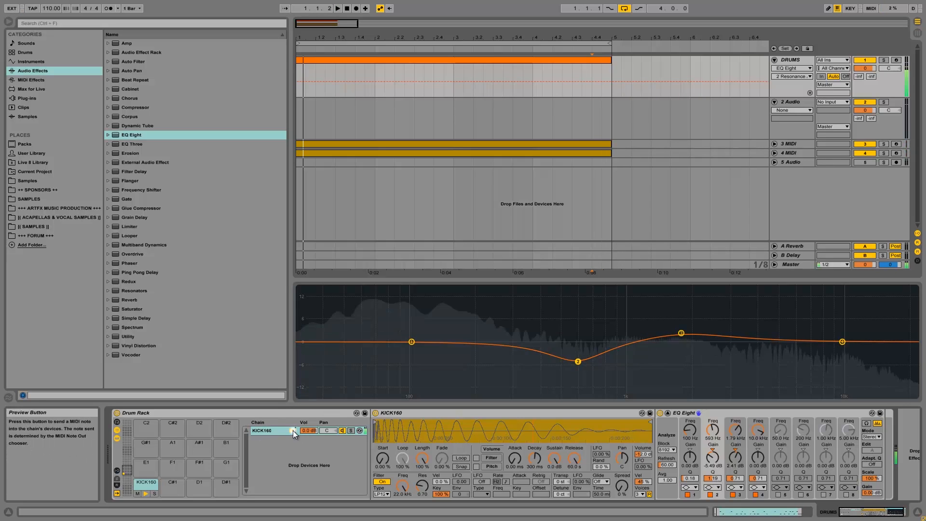
drag(579, 362, 543, 359)
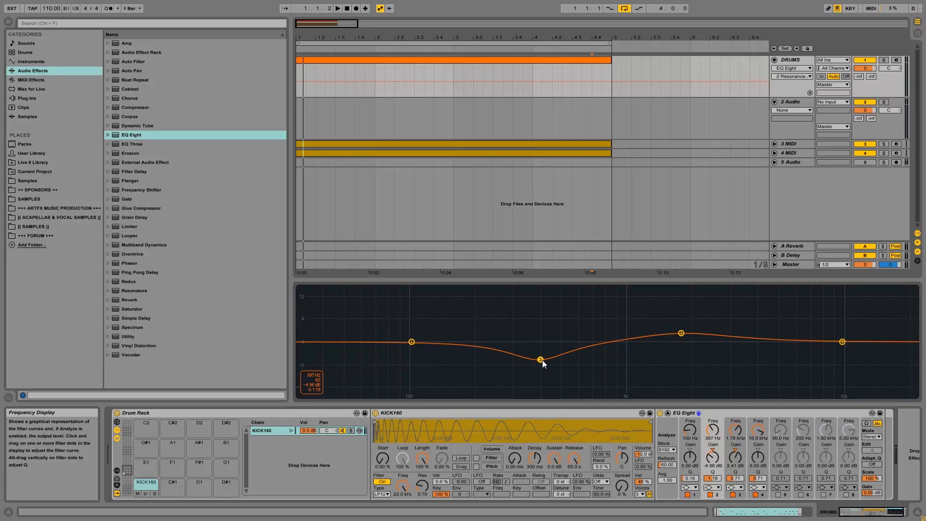
click(292, 432)
click(292, 432)
click(292, 432)
drag(539, 362, 543, 368)
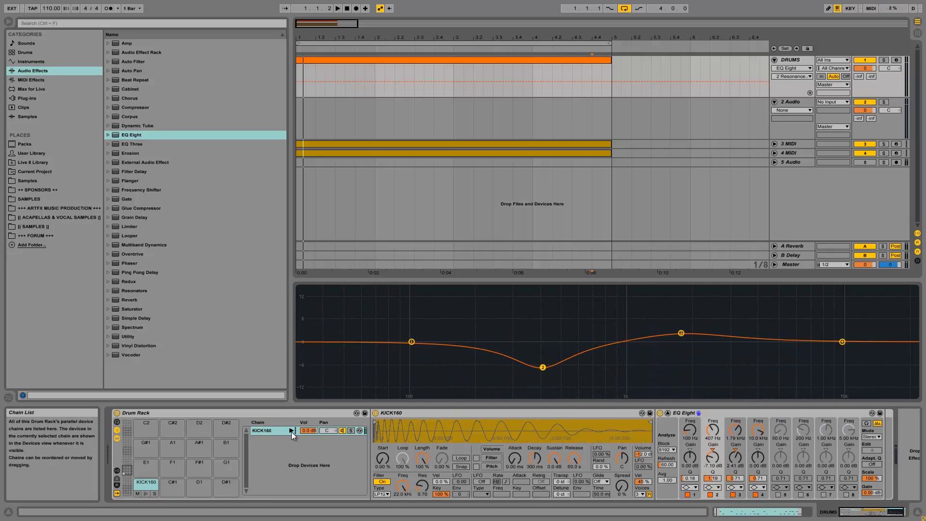
click(292, 432)
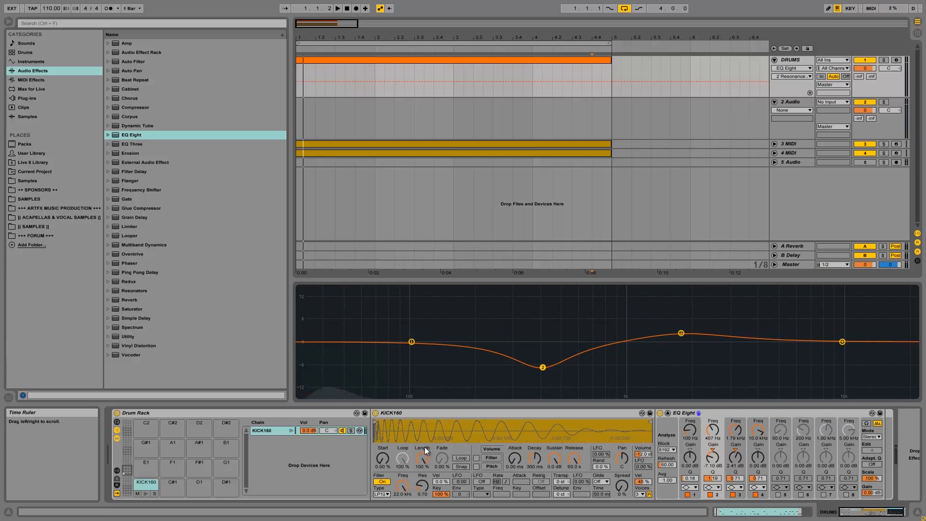
click(668, 412)
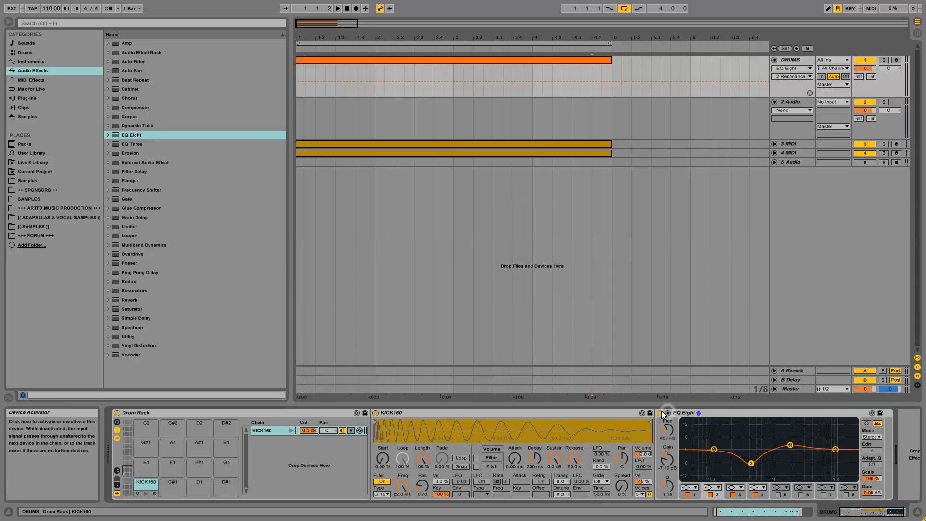
Bypass EQ Eight, put a KICK16 note on every beat of the four-bar DRUMS clip, and play.
click(660, 413)
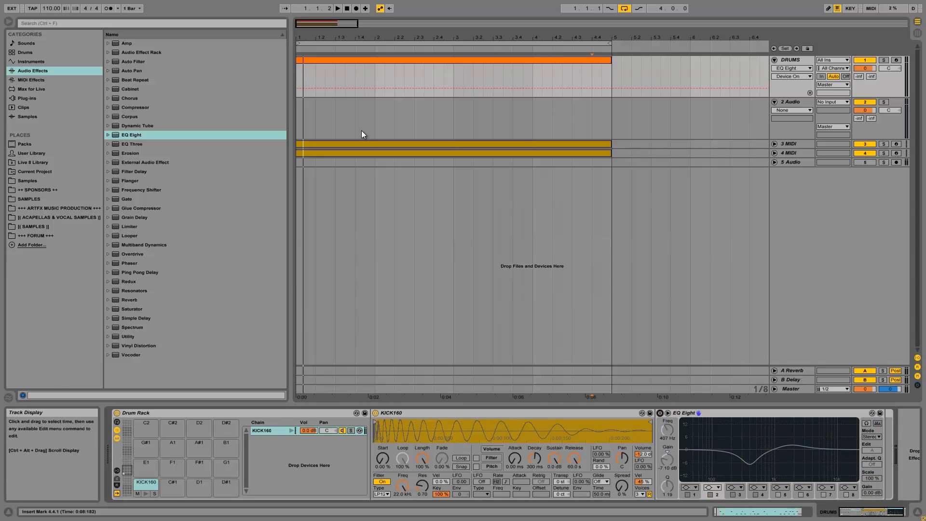
click(340, 60)
click(250, 418)
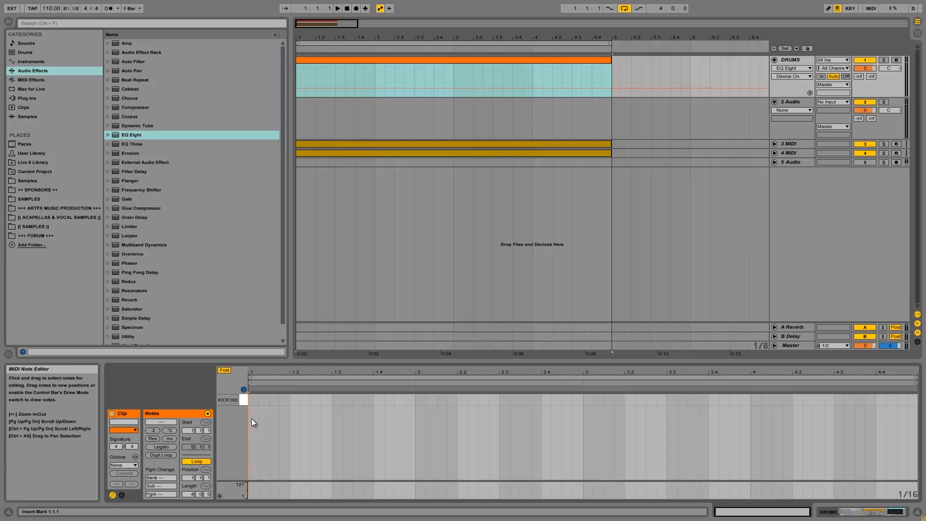
mouse_move(249, 401)
mouse_down()
mouse_move(268, 400)
mouse_move(269, 389)
mouse_up()
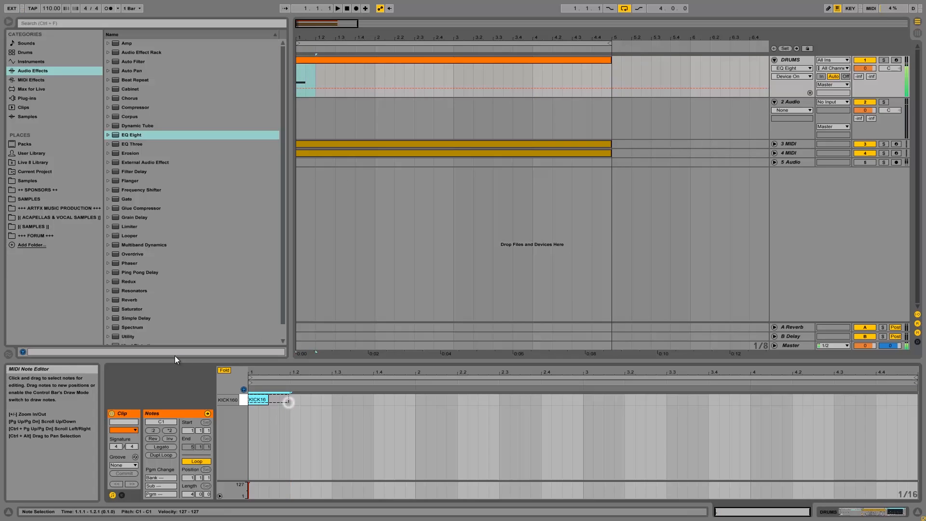
key(ctrl+d)
key(ctrl+d)
key(ctrl+d)
key(ctrl+d)
key(ctrl+d)
key(ctrl+d)
key(ctrl+d)
key(ctrl+d)
key(ctrl+d)
key(ctrl+d)
key(ctrl+d)
key(ctrl+d)
key(ctrl+d)
key(ctrl+d)
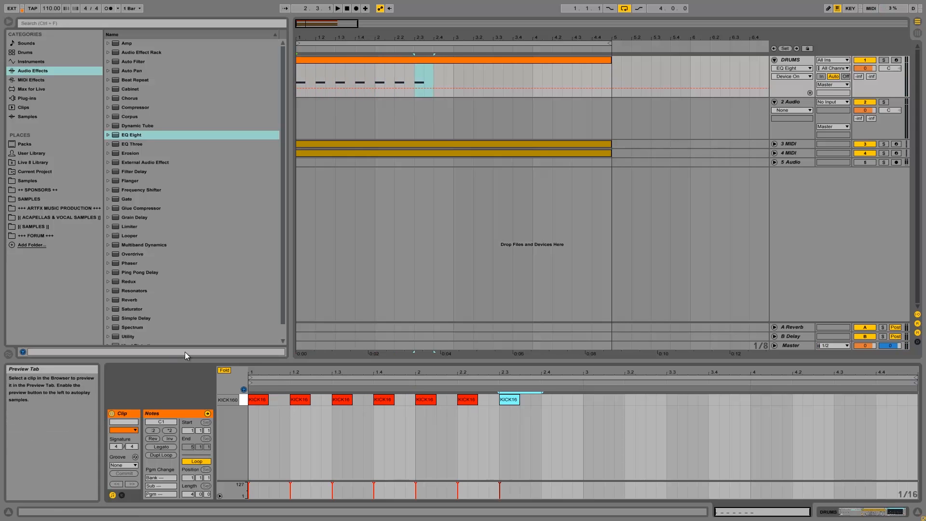
key(ctrl+d)
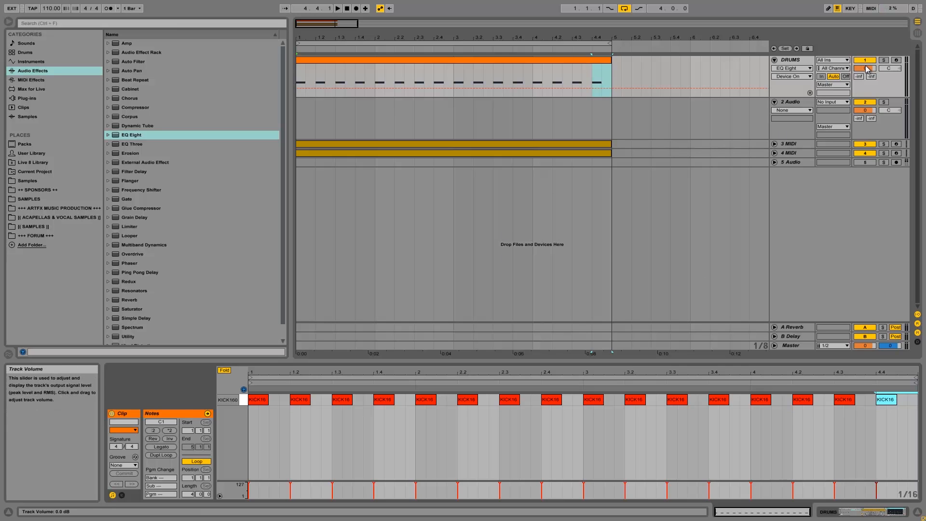
key(space)
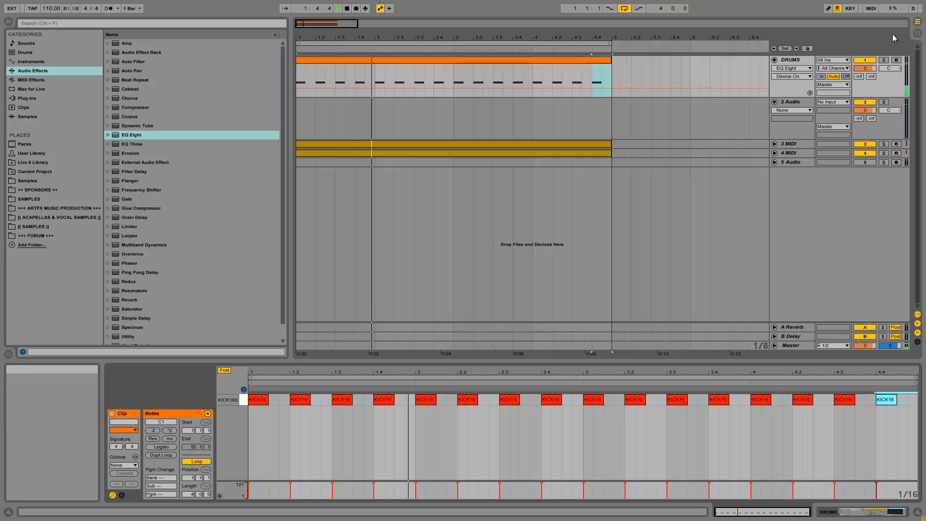
Lower the DRUMS volume just below 0 dB and re-enable EQ Eight while the pattern plays.
drag(867, 68, 869, 67)
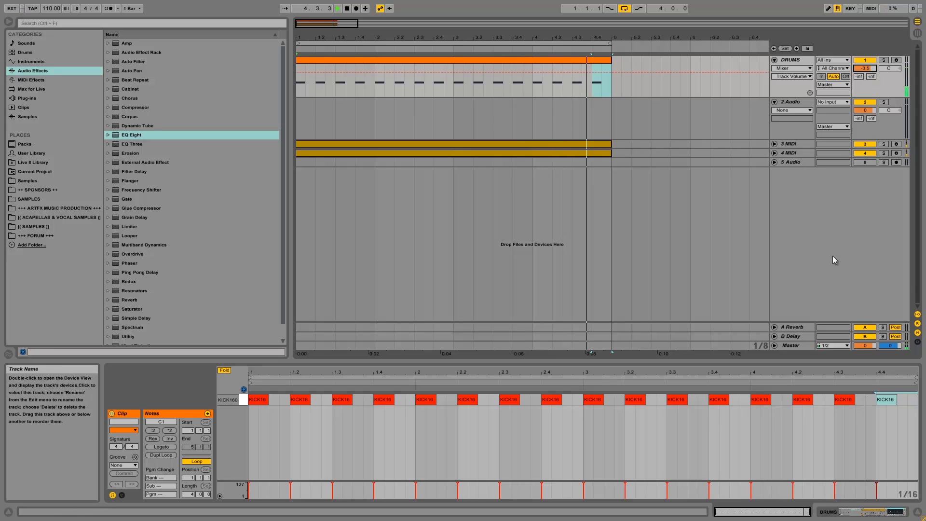
click(829, 512)
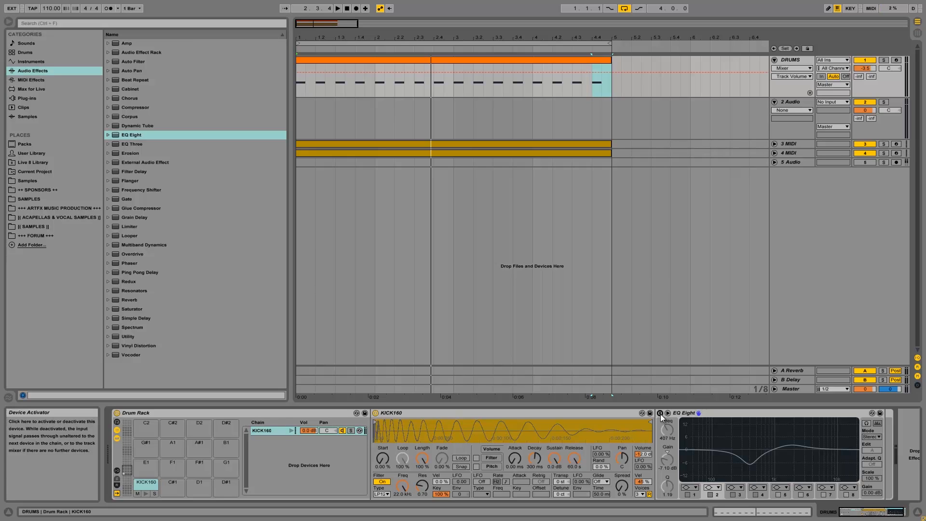
key(space)
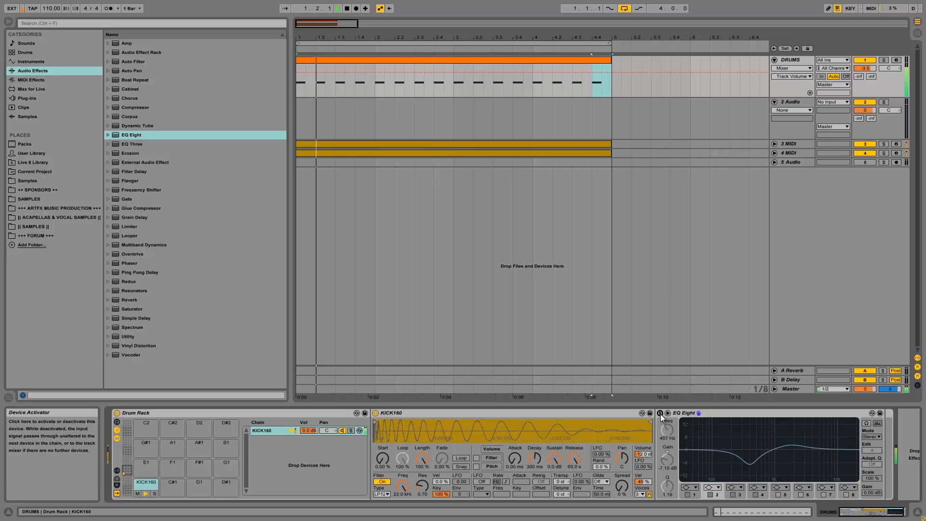
click(661, 414)
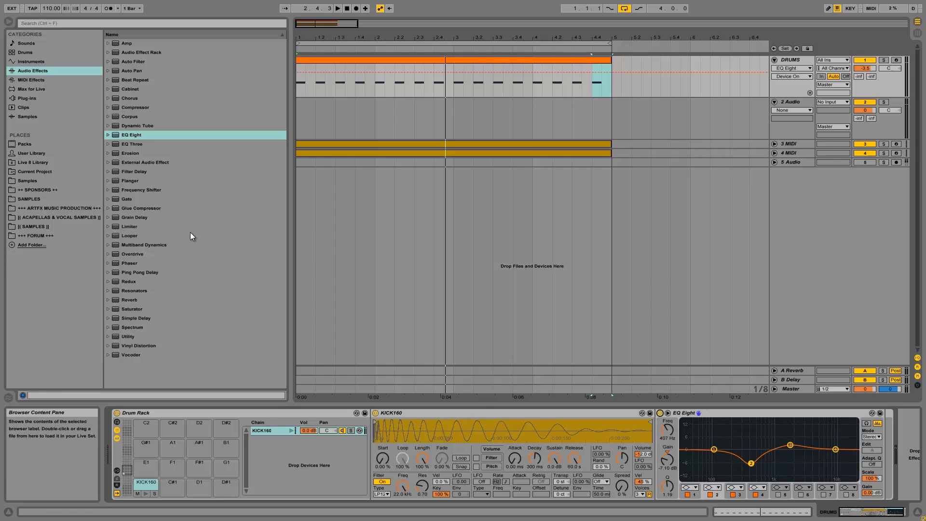
Open the ++ SPONSORS ++ library and collapse the Kicks and Thomas_Penton-Essential_Series_3 folders.
click(40, 190)
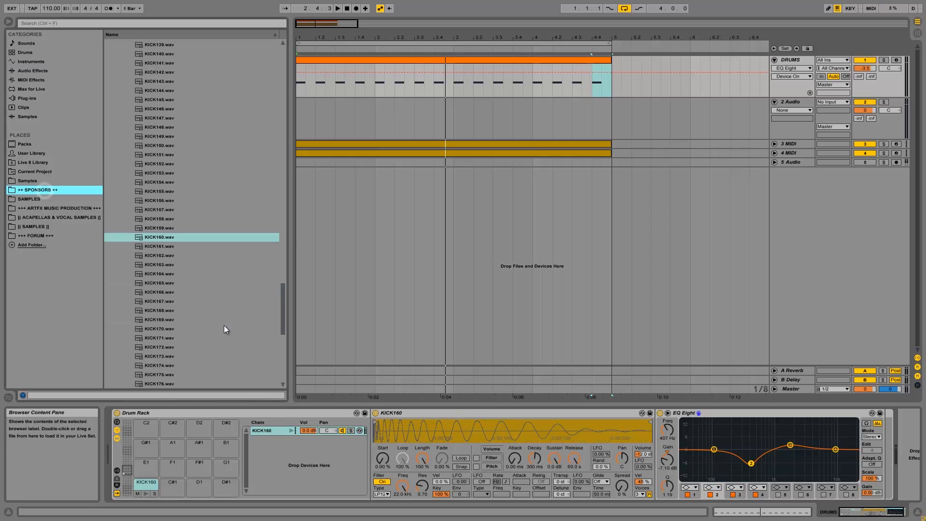
scroll(211, 306, down, 4)
scroll(211, 307, up, 4)
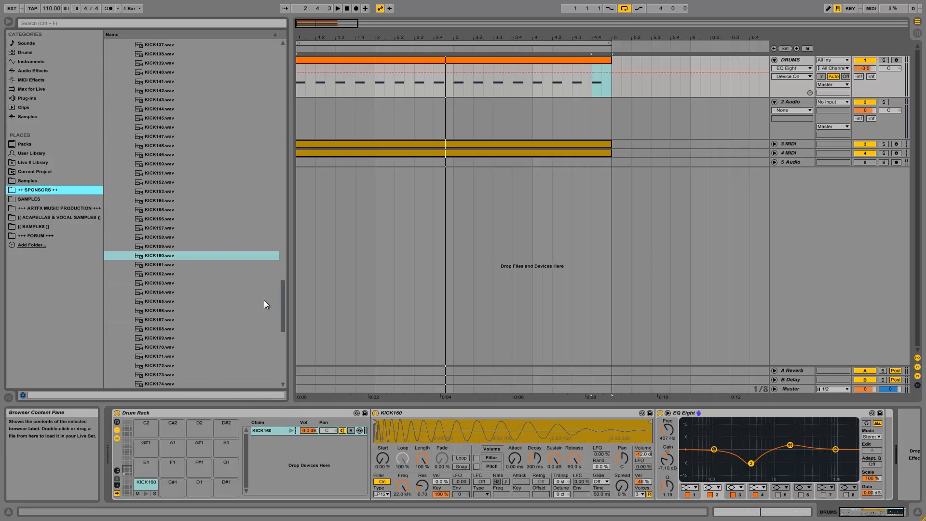
drag(284, 299, 327, 76)
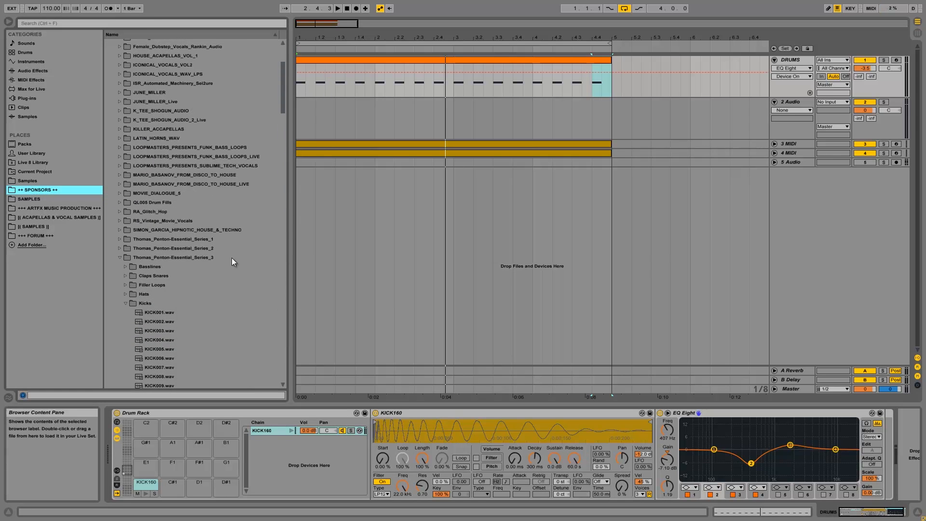
click(126, 303)
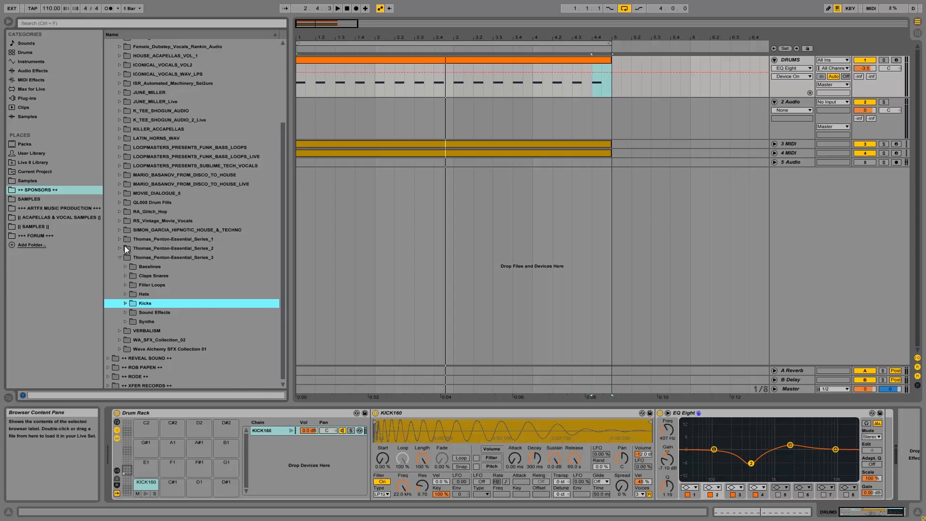
click(119, 257)
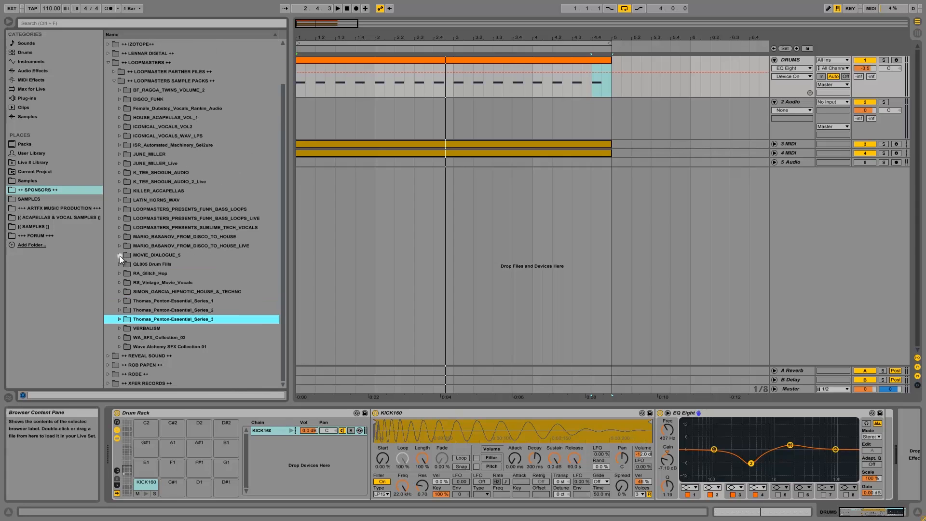
Open Thomas_Penton-Essential_Series_1's Percussion Various folder and preview PERCUSSION VARIOUS4.wav.
click(124, 299)
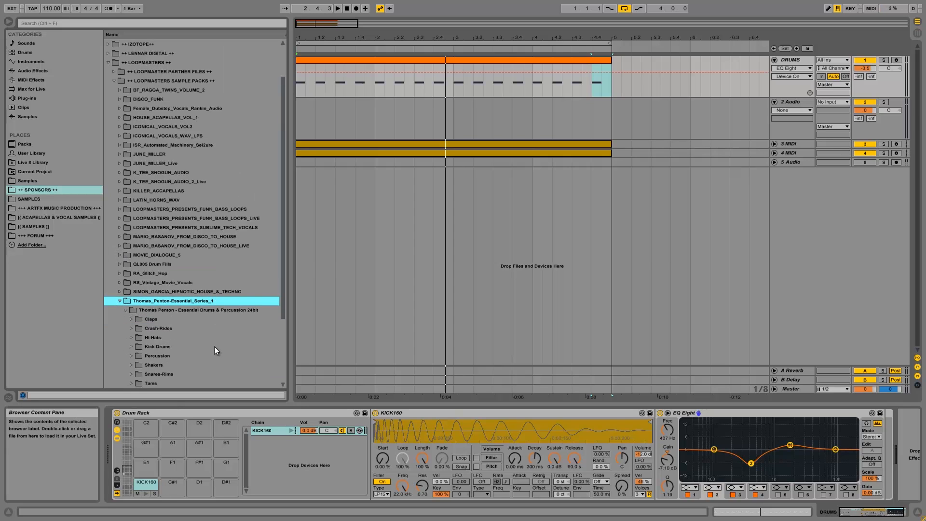
scroll(193, 350, down, 3)
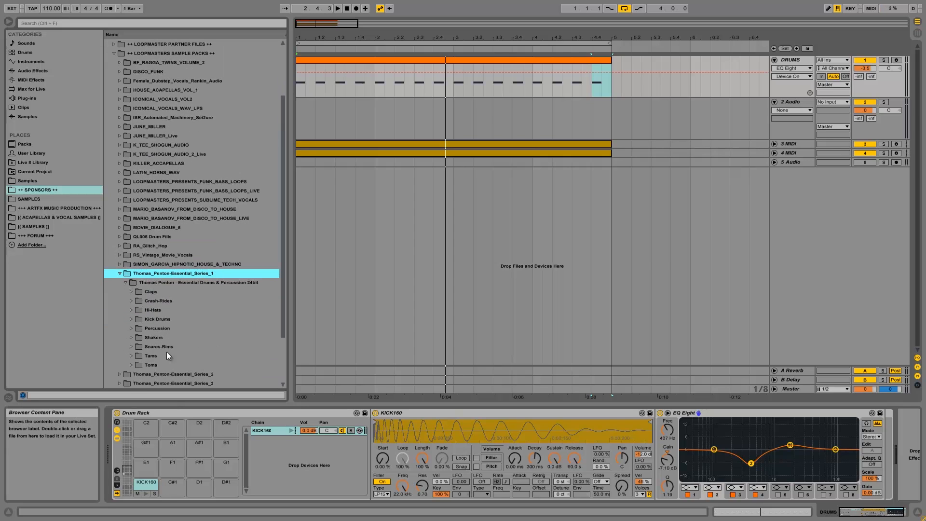
click(130, 328)
click(138, 372)
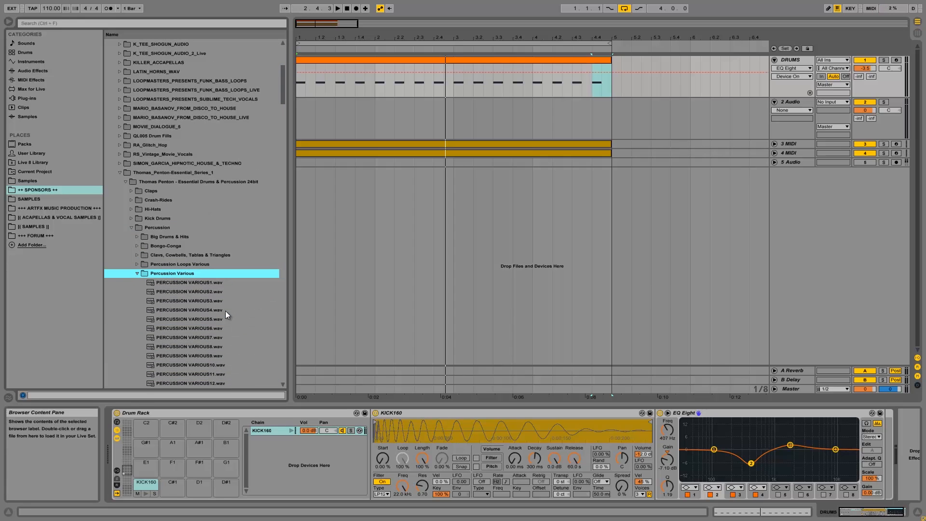
scroll(261, 350, down, 2)
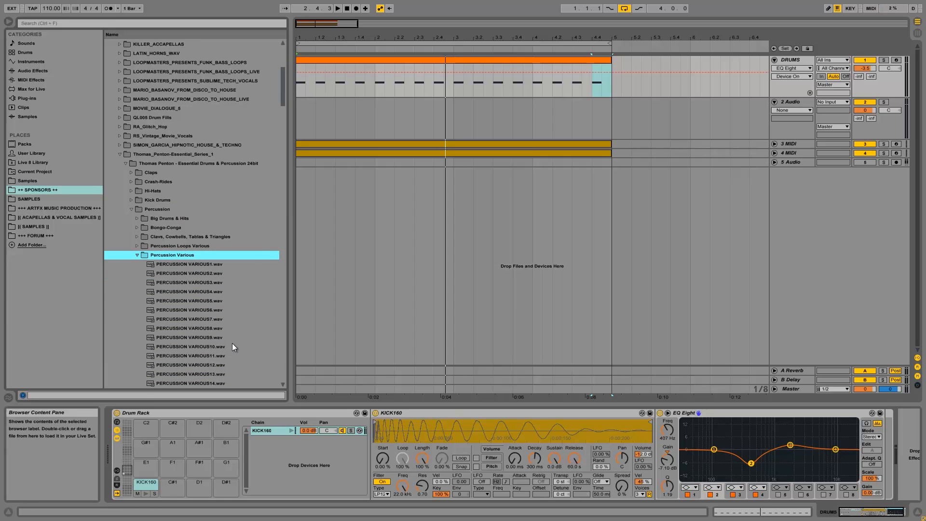
click(218, 294)
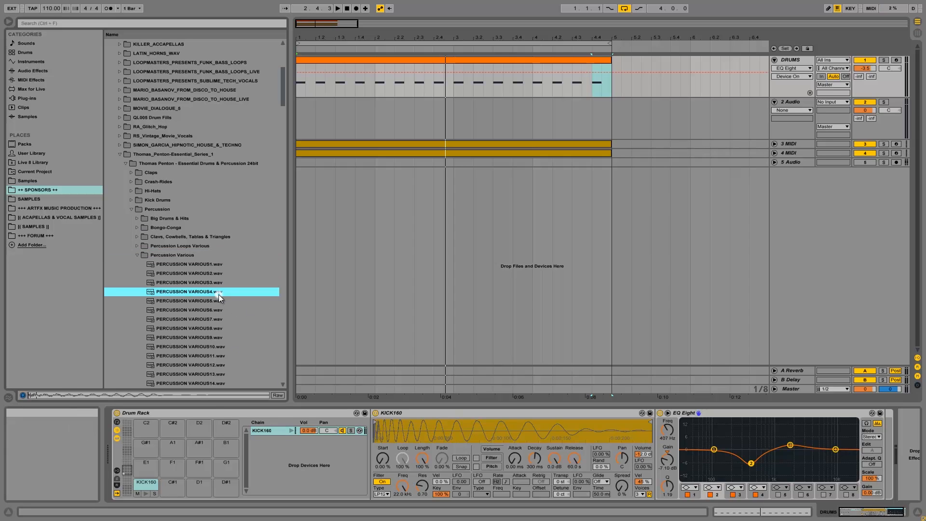
Preview PERCUSSION VARIOUS12.wav, load it onto Drum Rack pad C#1, and solo its chain.
click(202, 366)
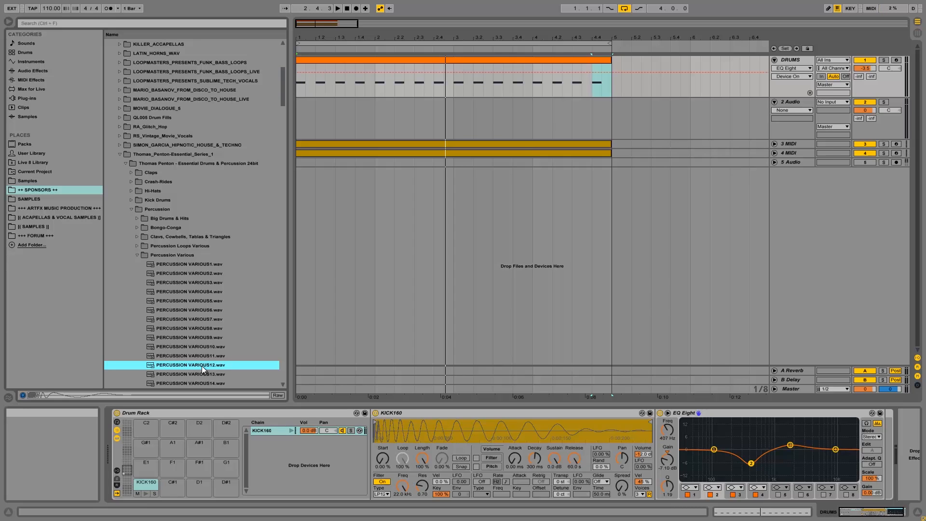
drag(202, 366, 166, 492)
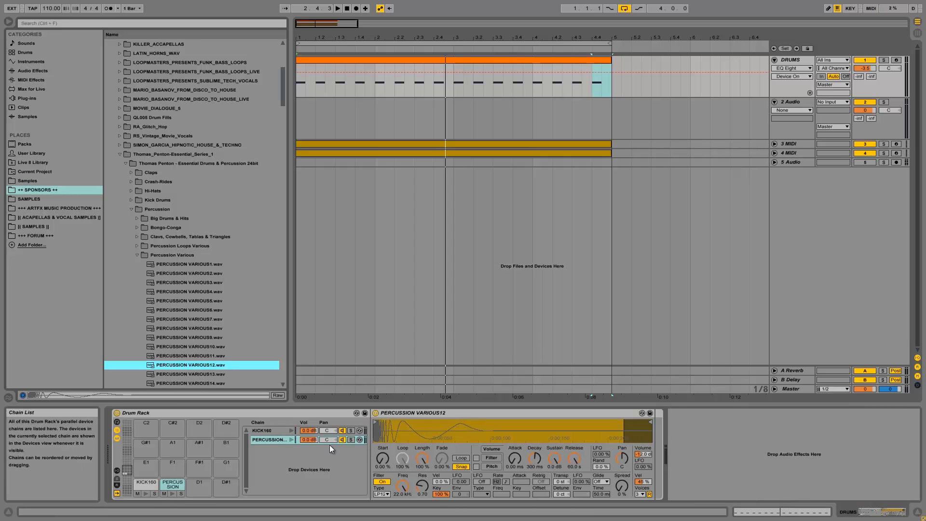
click(351, 440)
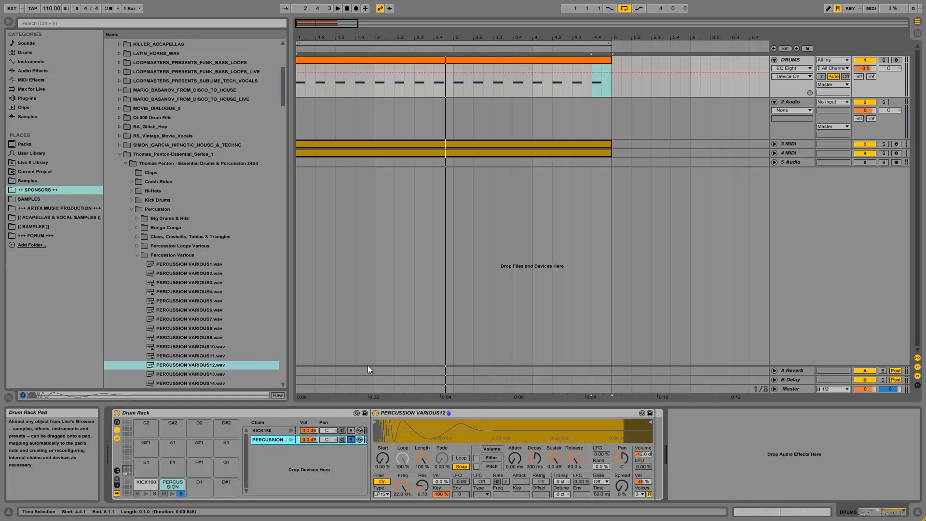
Copy all KICK160 notes in the DRUMS clip onto the PERCUSSION VARIOUS12 row and play the result.
double_click(381, 60)
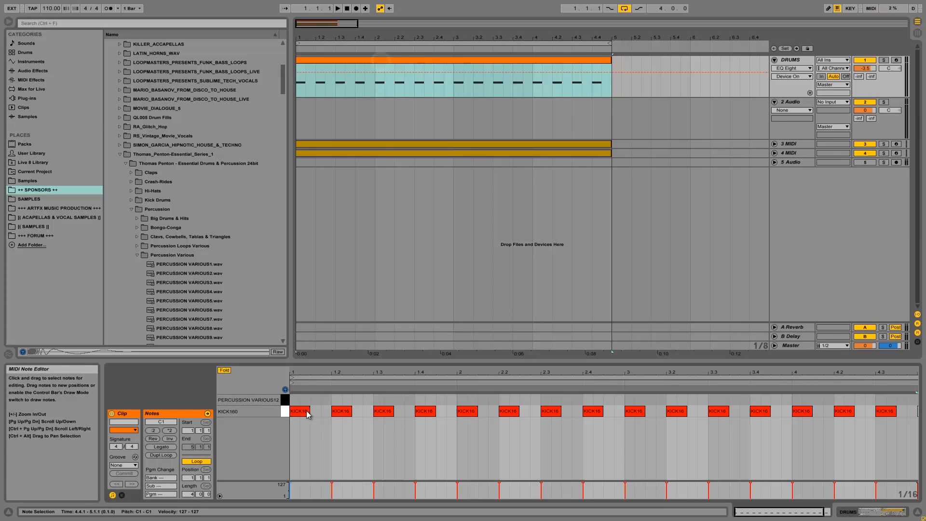
click(285, 411)
drag(301, 412, 300, 401)
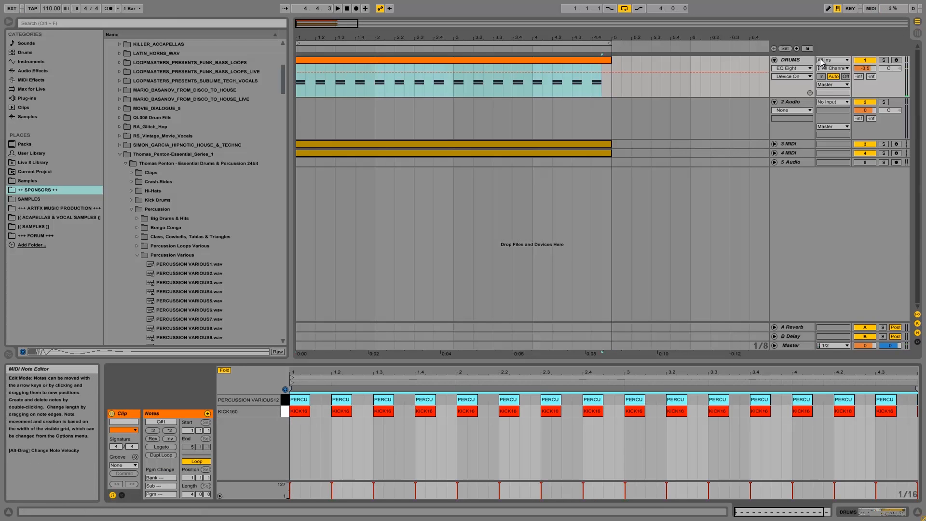
key(space)
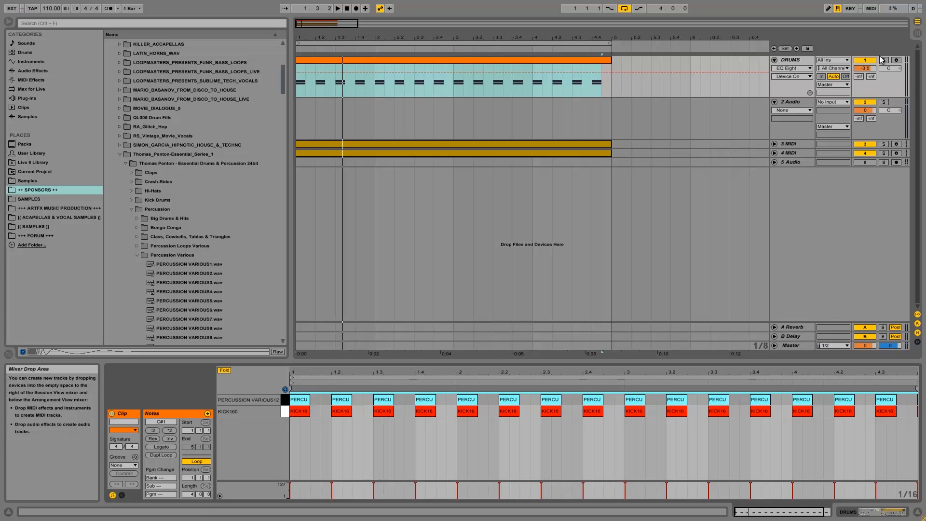
click(857, 511)
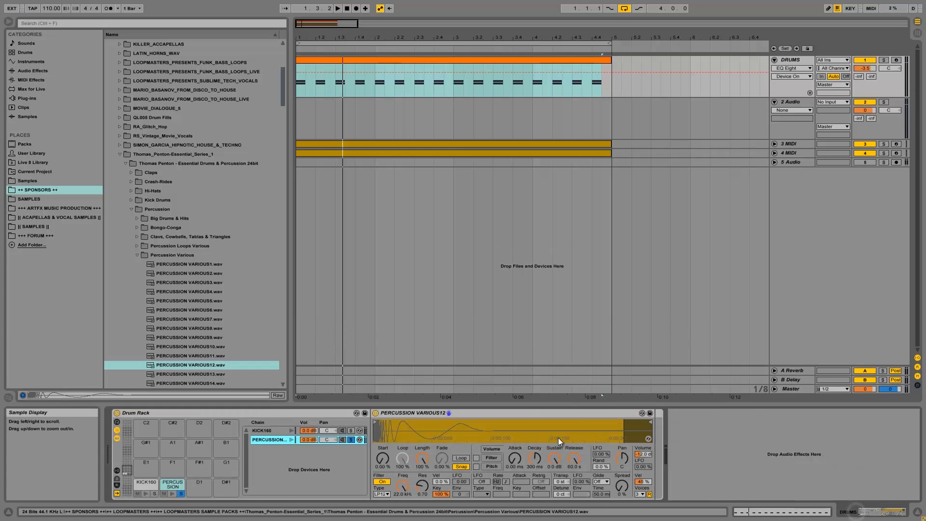
Turn Simpler's Snap off and set the percussion filter to HP12 with cutoff near 1.11 kHz.
click(458, 466)
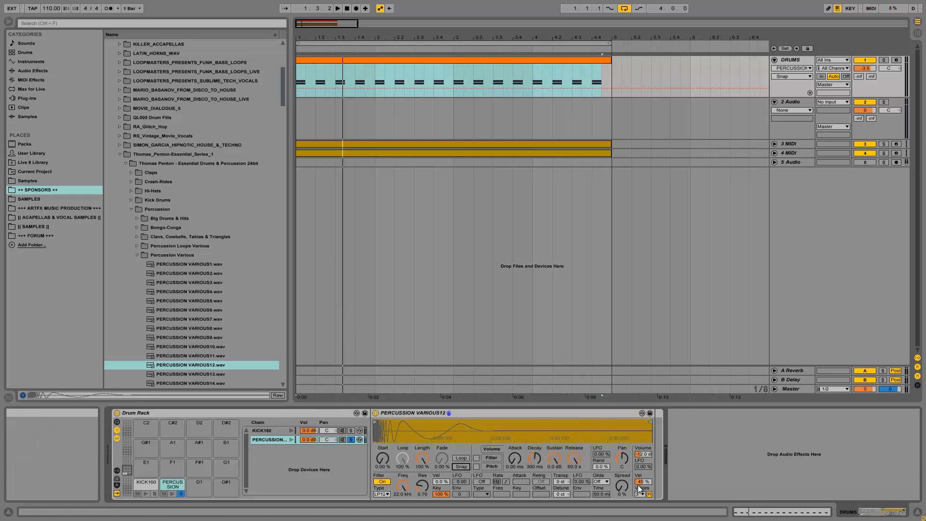
key(space)
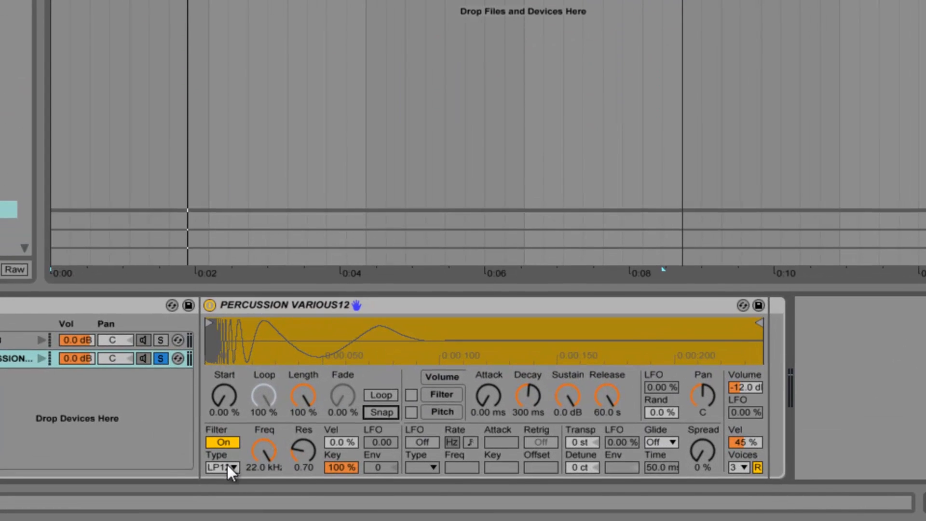
click(227, 465)
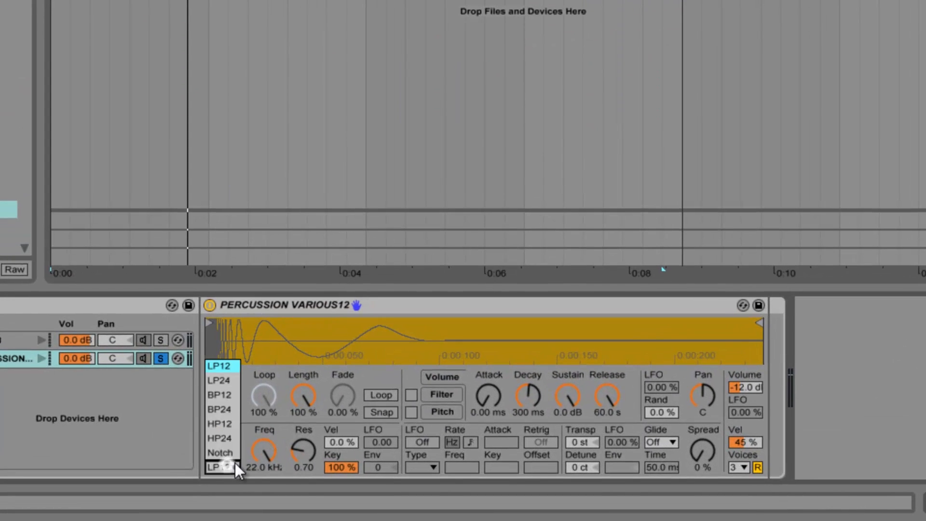
click(232, 427)
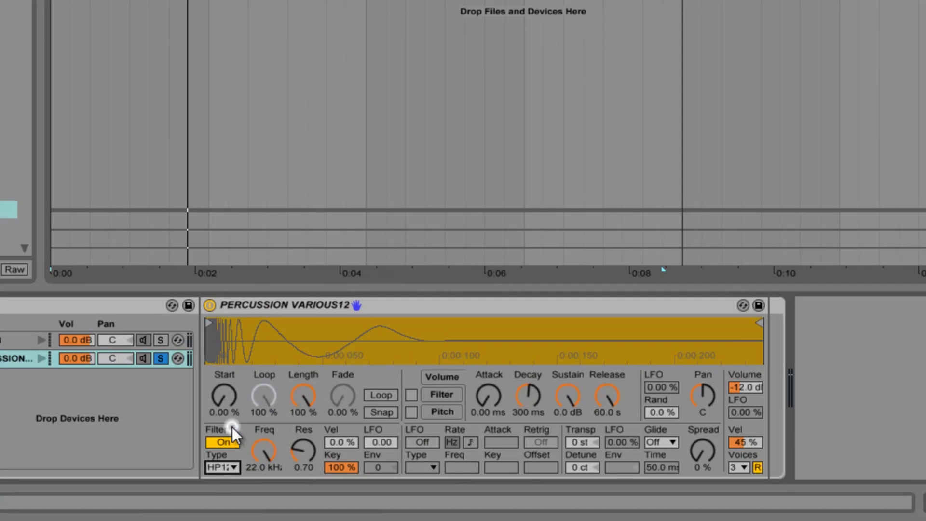
drag(263, 444, 262, 451)
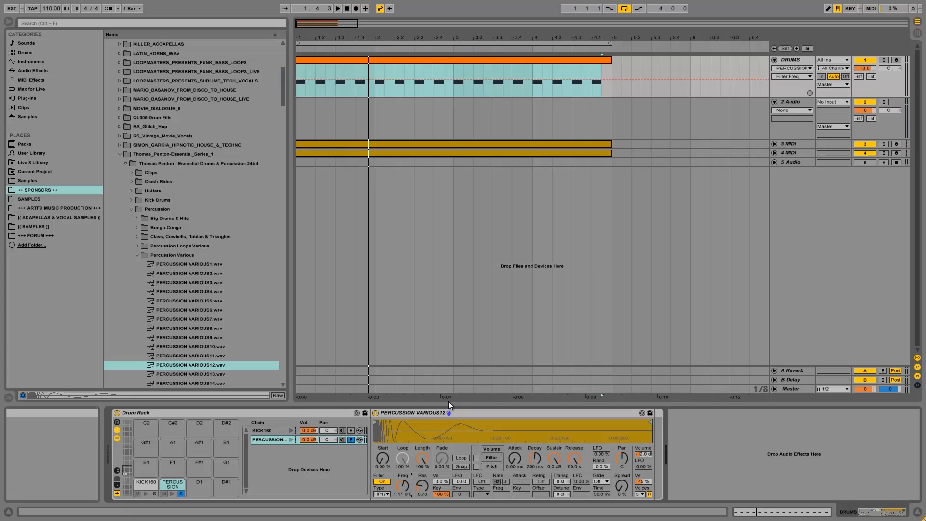
Unsolo the percussion chain and set its volume to -4.6 dB, muting it briefly to compare.
click(350, 440)
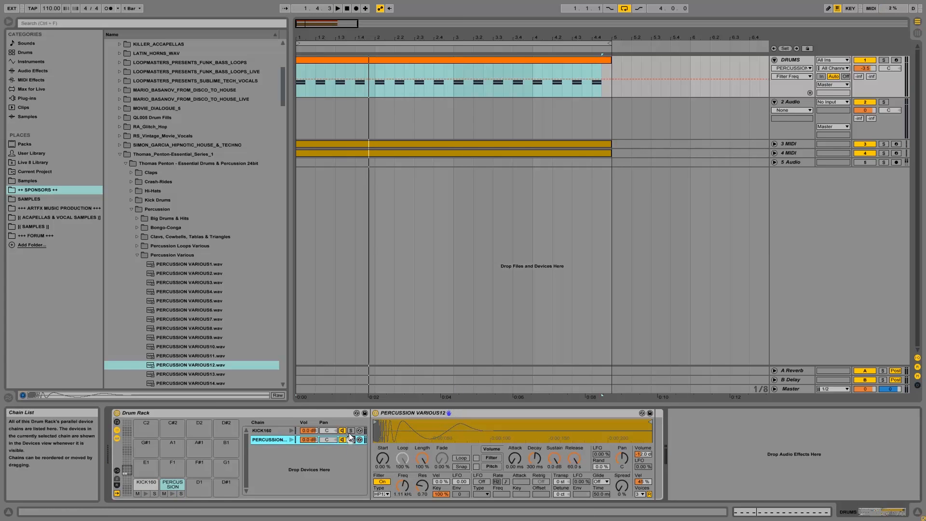
click(342, 439)
click(342, 440)
drag(314, 440, 314, 439)
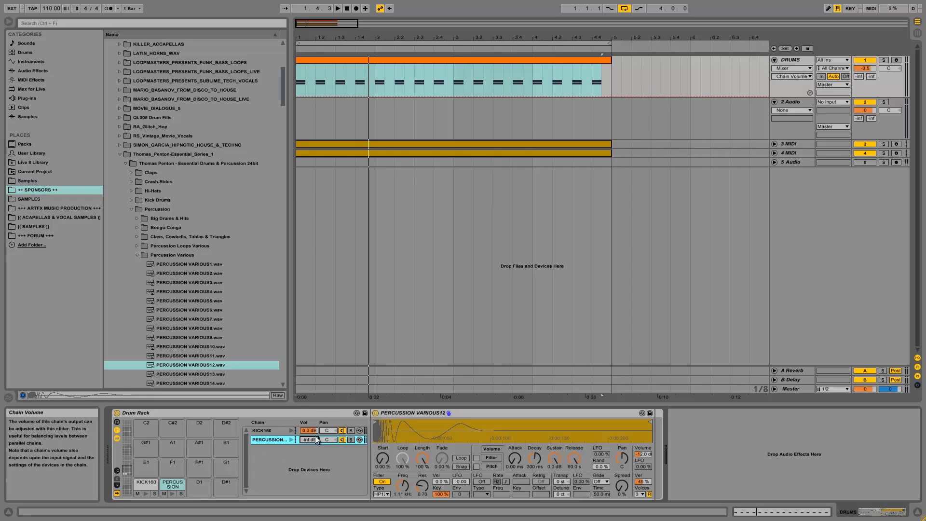
key(space)
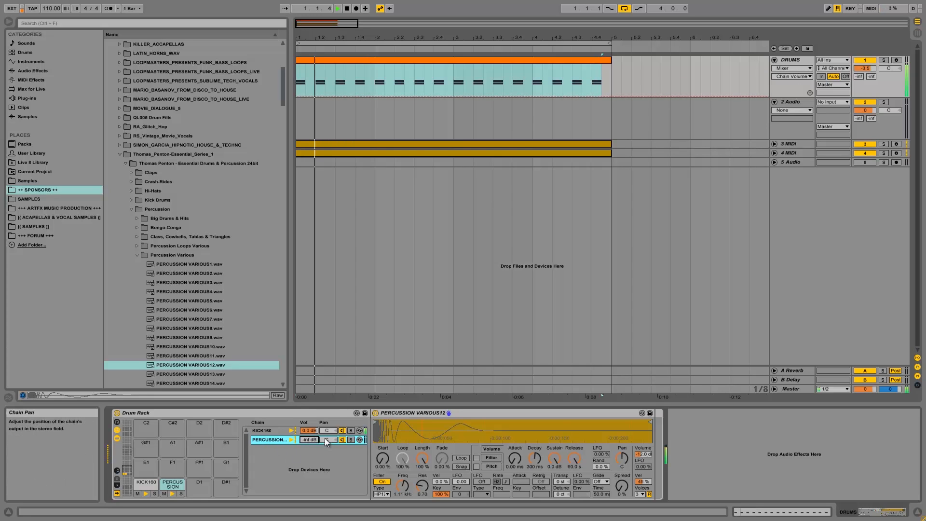
drag(311, 441, 311, 442)
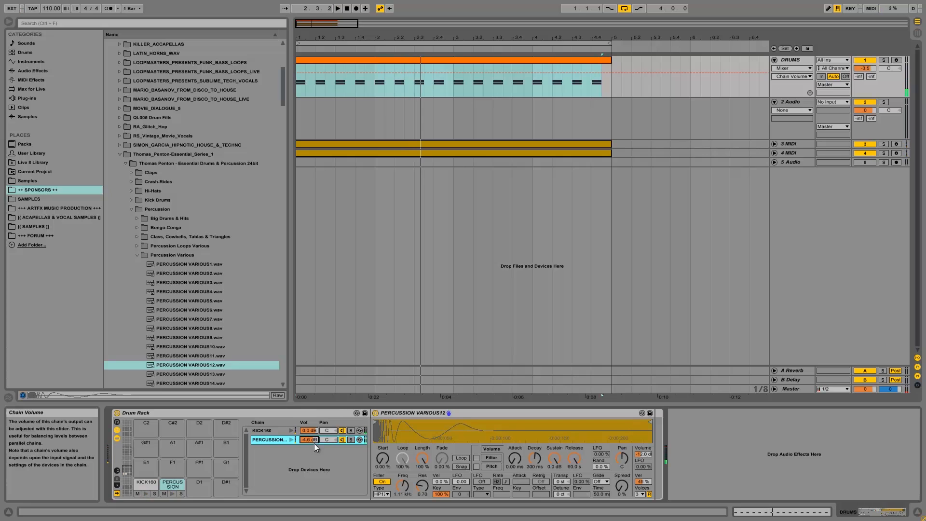
click(340, 442)
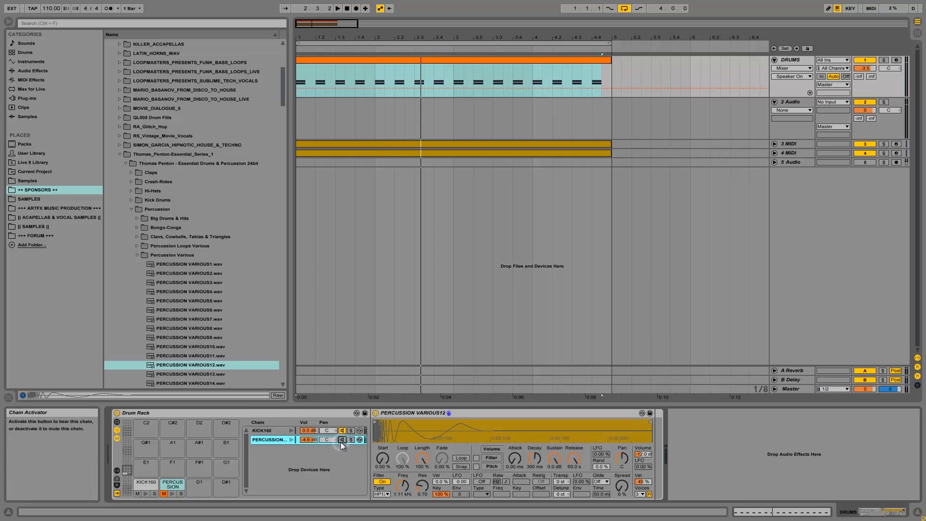
click(341, 442)
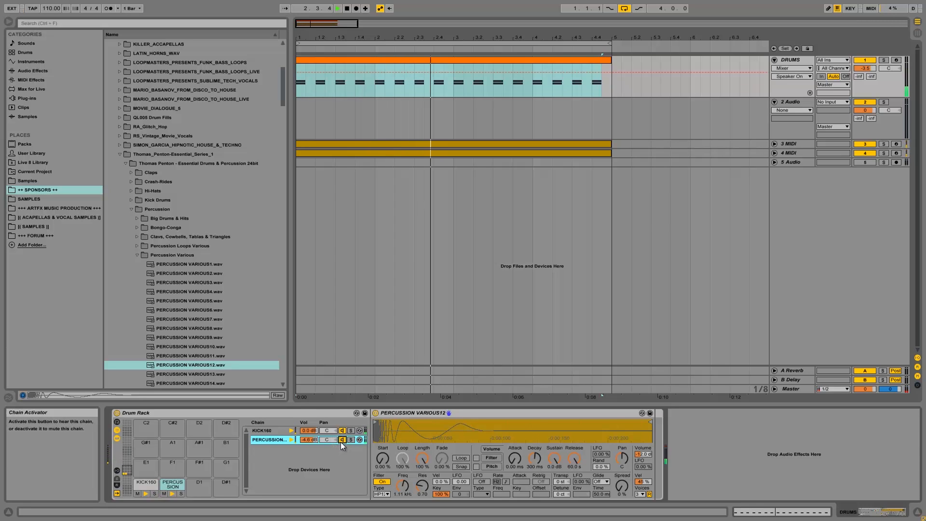
Lower the percussion high-pass cutoff from 951 Hz to about 481 Hz.
drag(405, 484, 404, 487)
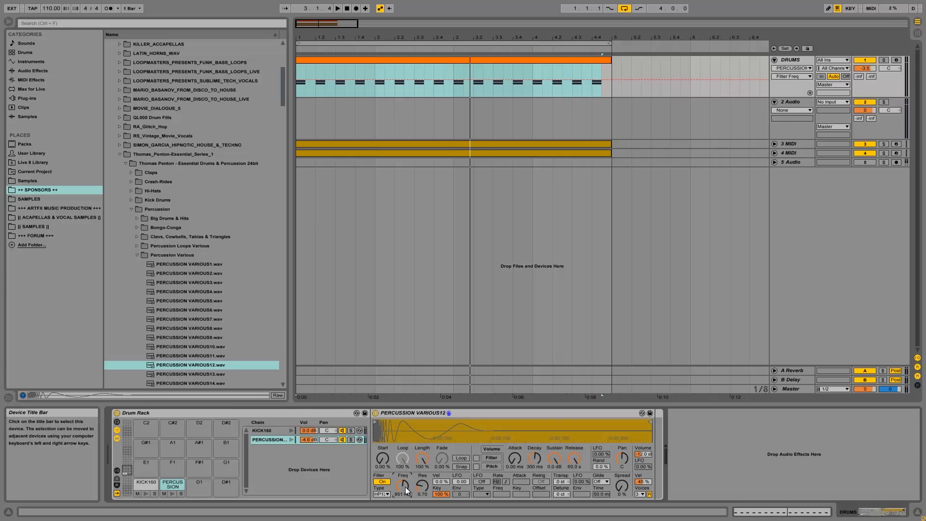
drag(406, 487, 400, 488)
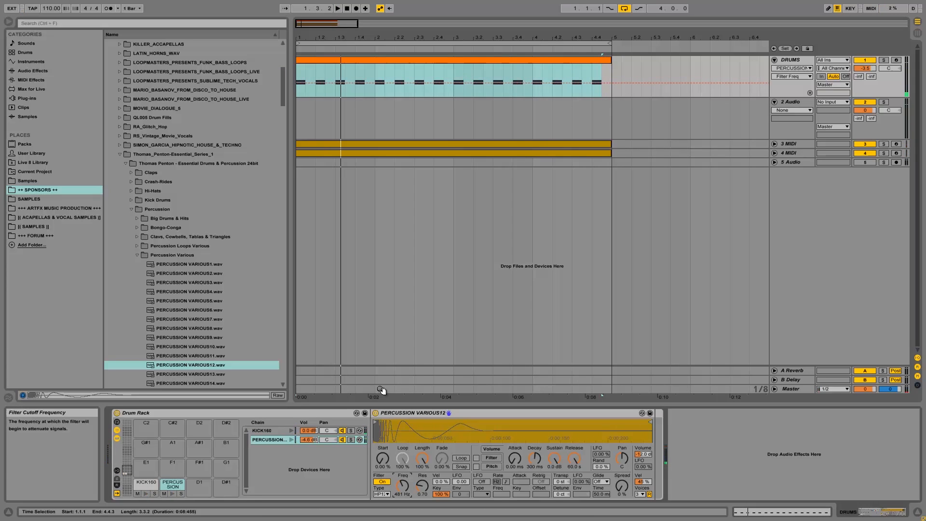
click(261, 429)
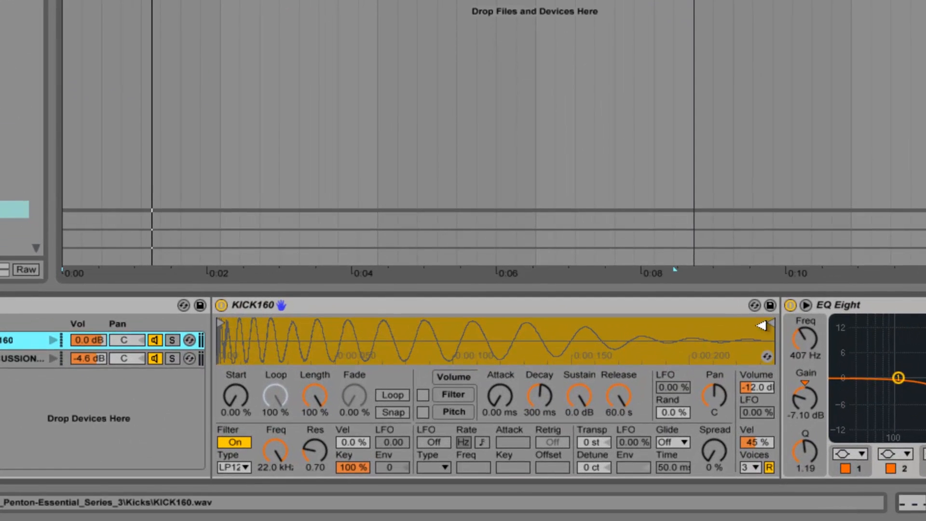
Shape the KICK160 Simpler envelope: 832 ms decay, -4.4 dB sustain and 33.4 ms attack.
click(586, 393)
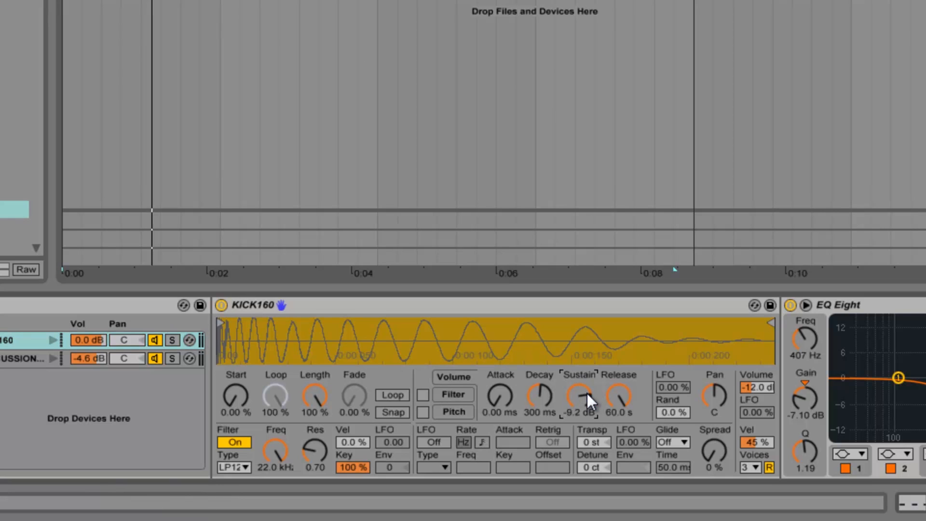
key(space)
mouse_move(576, 392)
mouse_down()
mouse_move(538, 398)
mouse_move(581, 402)
mouse_up()
key(space)
key(space)
key(space)
key(space)
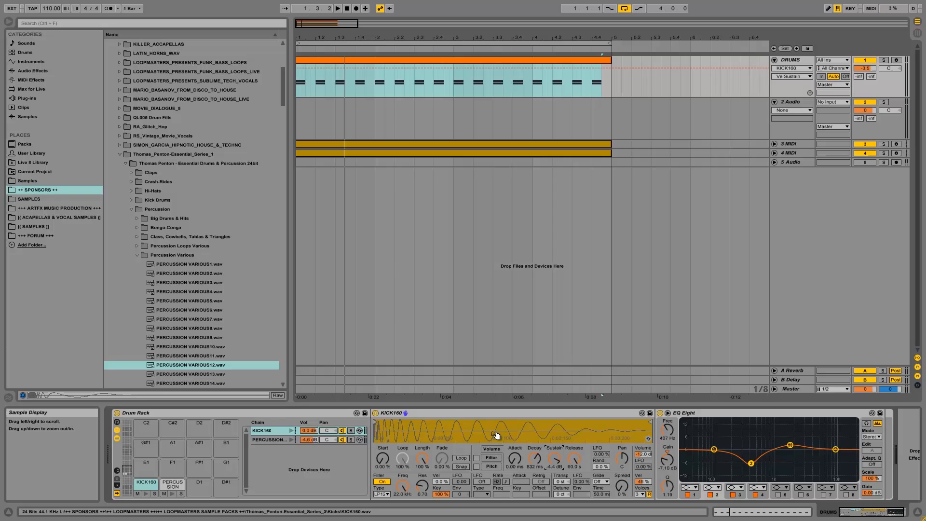
drag(517, 458, 517, 457)
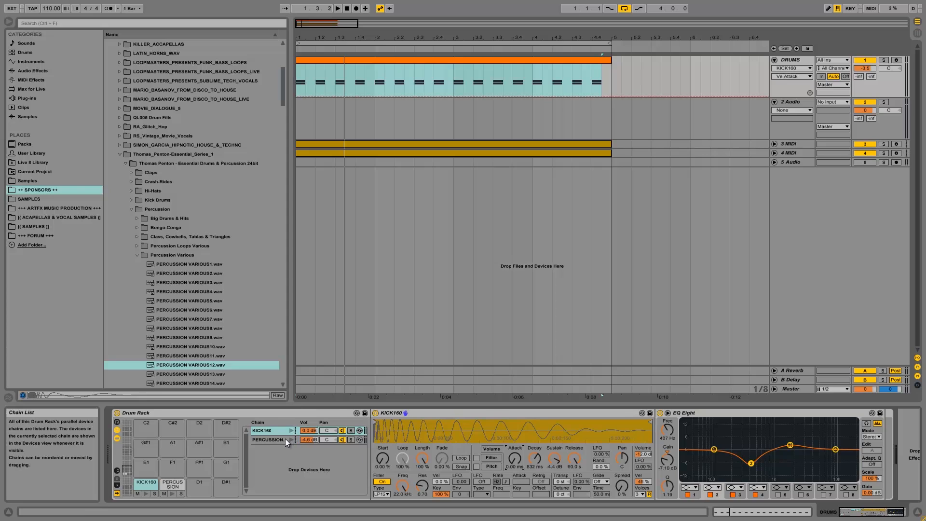
Select the percussion chain to show the PERCUSSION VARIOUS12 sampler.
click(317, 441)
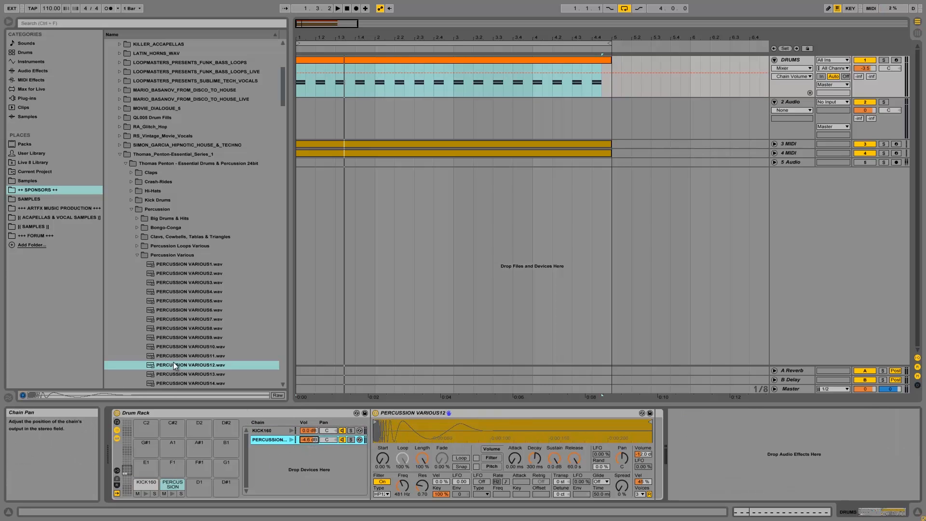
Open the Hi-Hats folder and audition the first hi-hat samples, HIHAT3 through HIHAT15(CLSD).
click(134, 257)
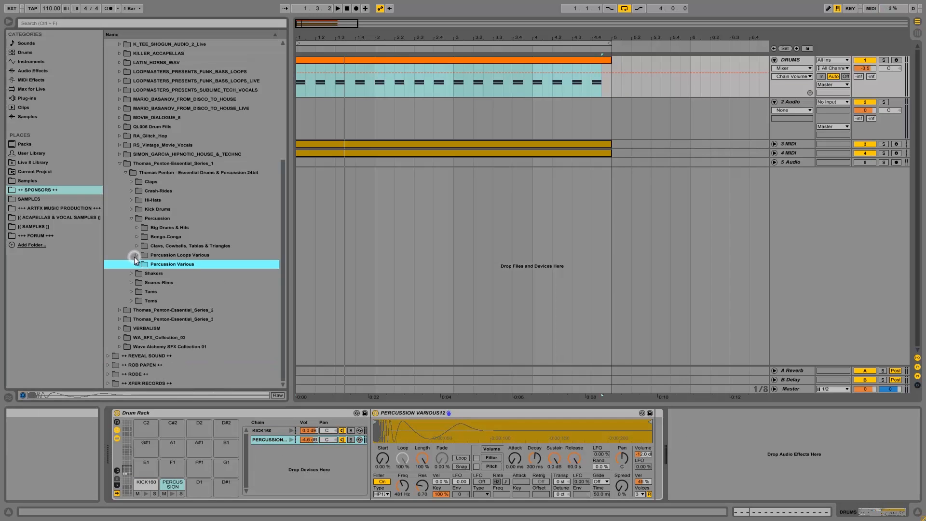
click(131, 218)
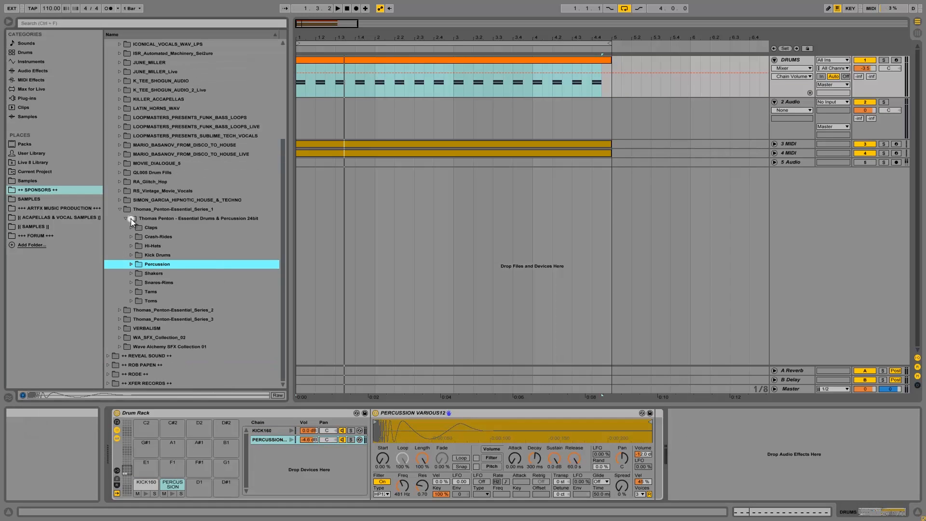
click(132, 245)
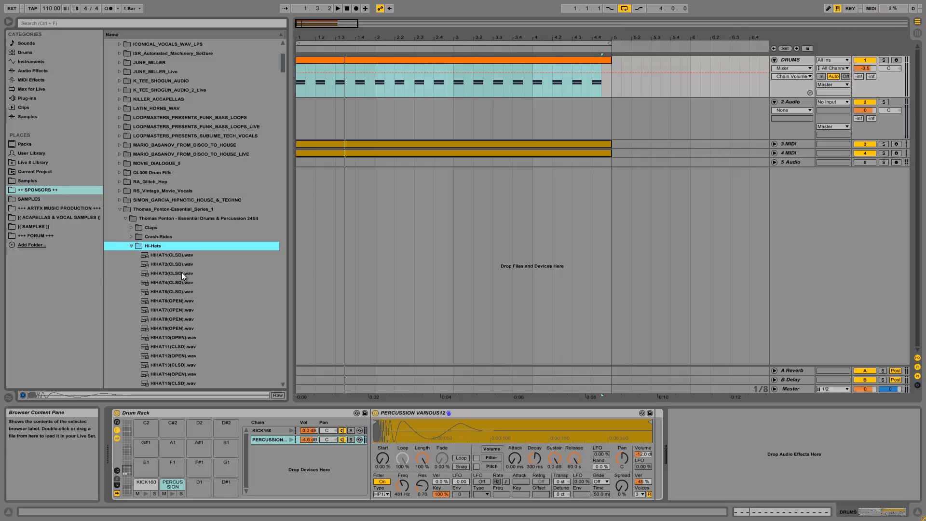
click(182, 273)
click(180, 265)
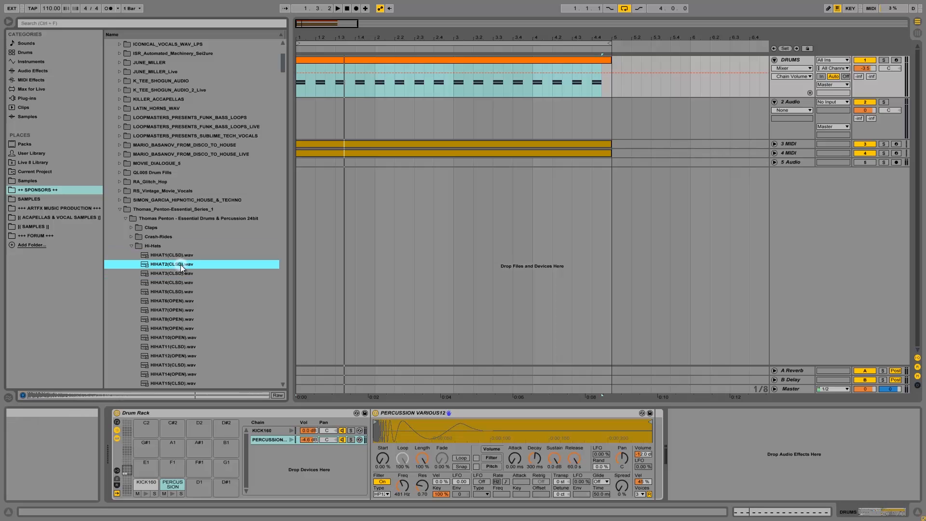
click(180, 256)
click(184, 309)
click(183, 319)
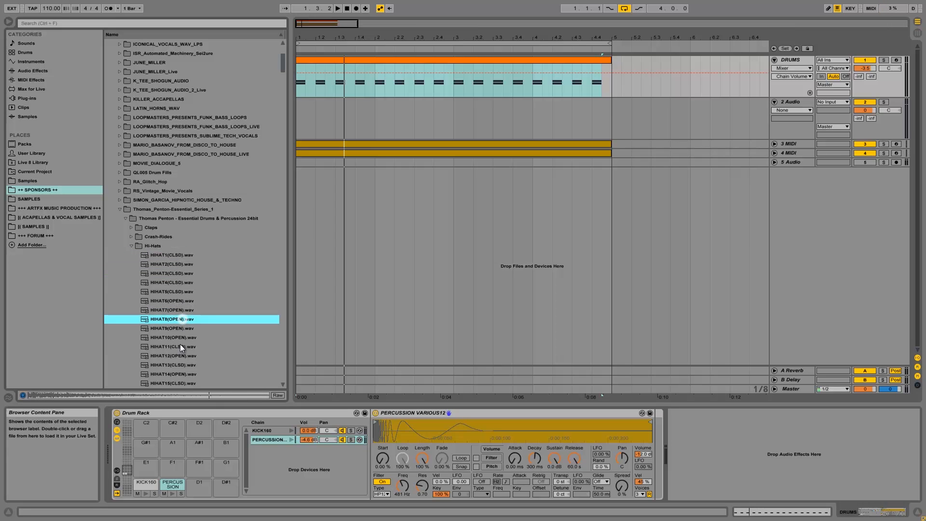
click(179, 349)
click(181, 364)
click(179, 382)
Audition closed hi-hats HIHAT19(CLSD) through HIHAT41(CLSD).
scroll(186, 364, down, 3)
click(187, 373)
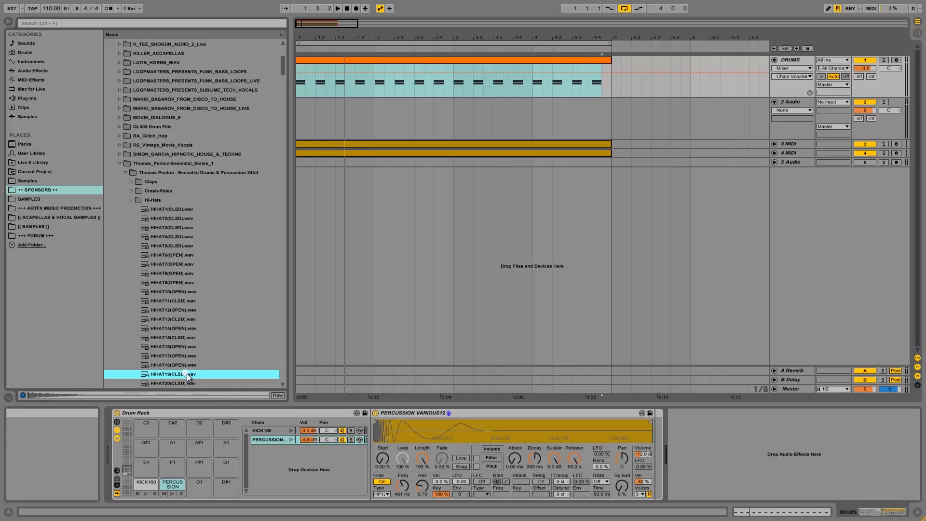
scroll(187, 371, down, 3)
click(183, 328)
click(182, 356)
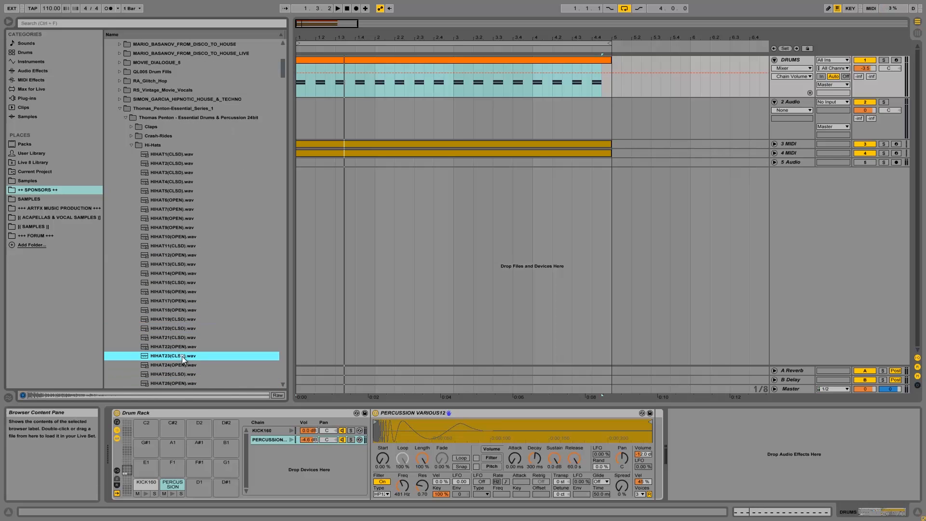
click(183, 338)
click(182, 357)
click(178, 374)
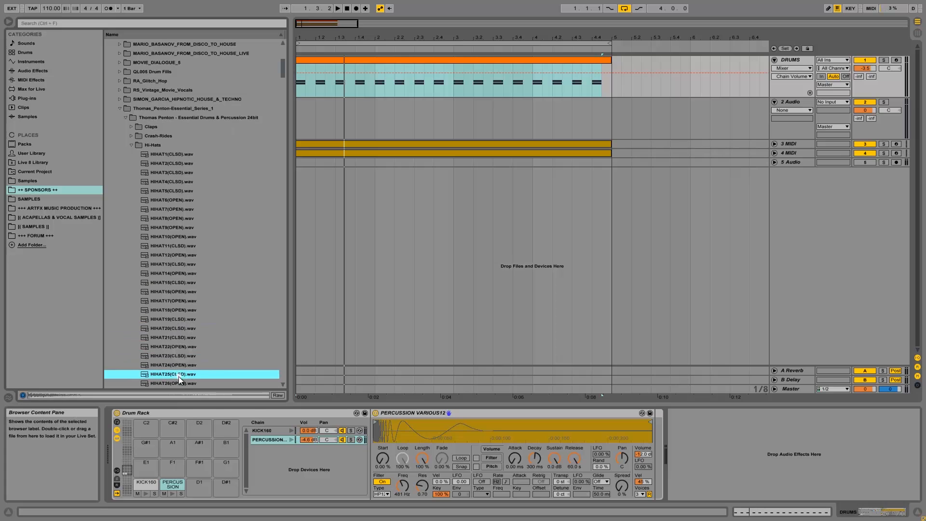
scroll(178, 367, down, 3)
click(182, 347)
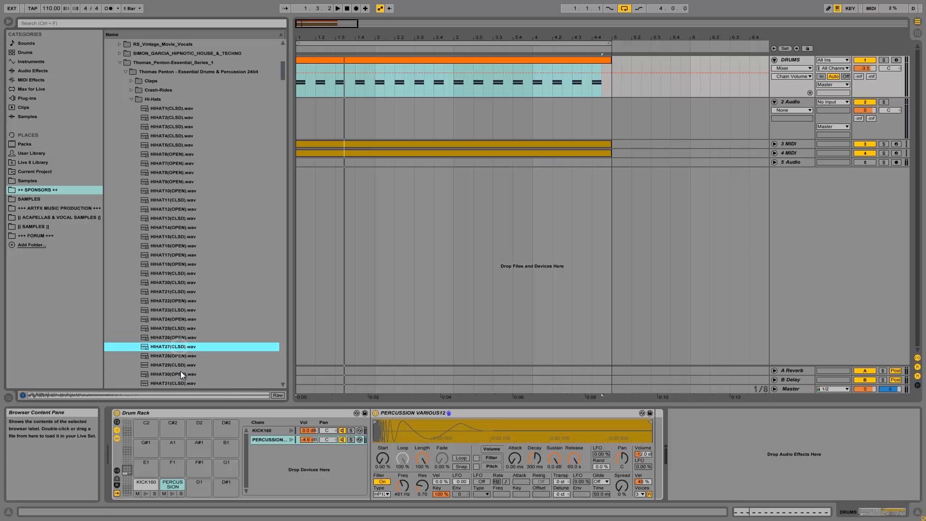
click(179, 367)
scroll(178, 376, down, 3)
click(182, 375)
scroll(181, 371, down, 3)
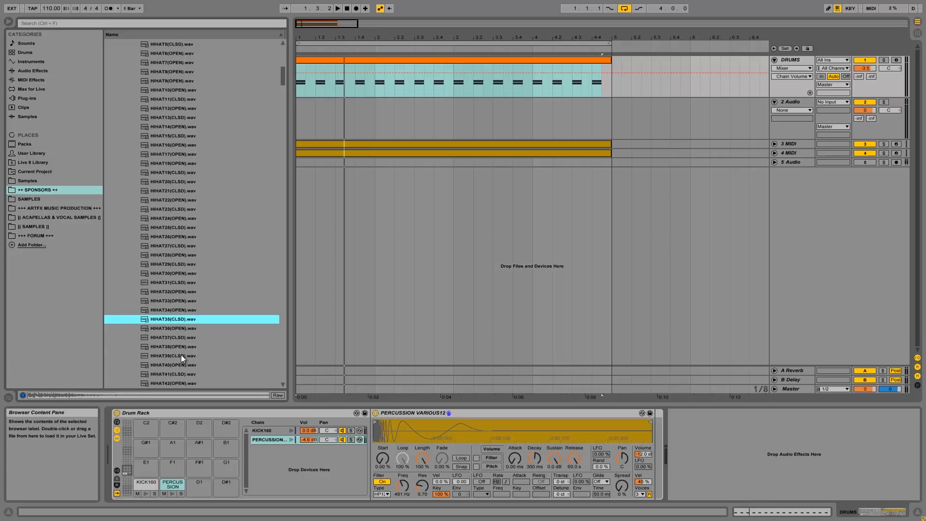
click(180, 355)
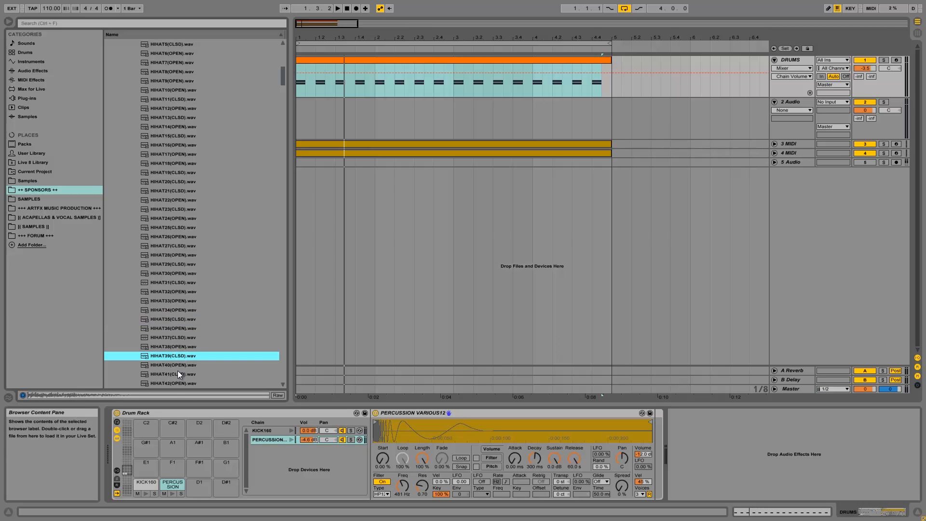
click(178, 375)
Audition HIHAT43 to HIHAT56(CLSD), then load HIHAT56(CLSD).wav onto Drum Rack pad D1.
scroll(177, 366, down, 3)
click(178, 339)
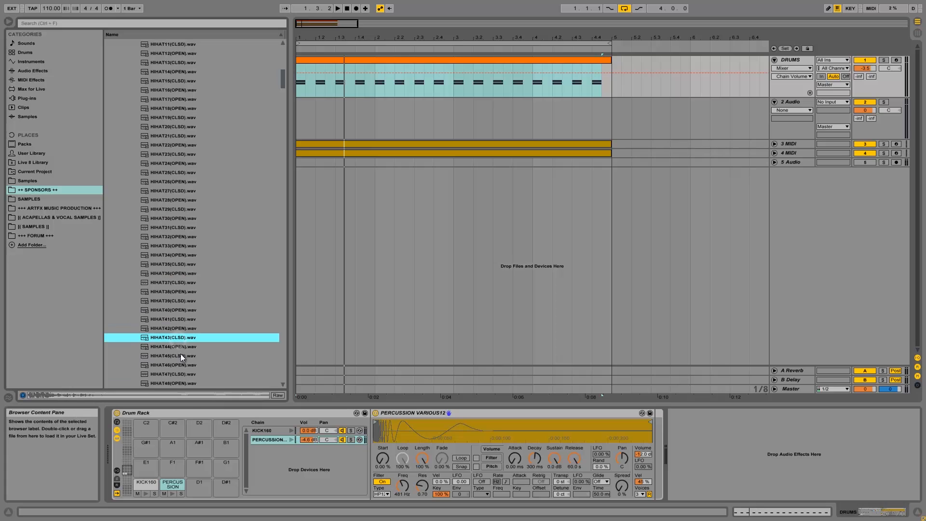
click(181, 356)
scroll(179, 357, down, 3)
click(178, 348)
scroll(178, 348, down, 3)
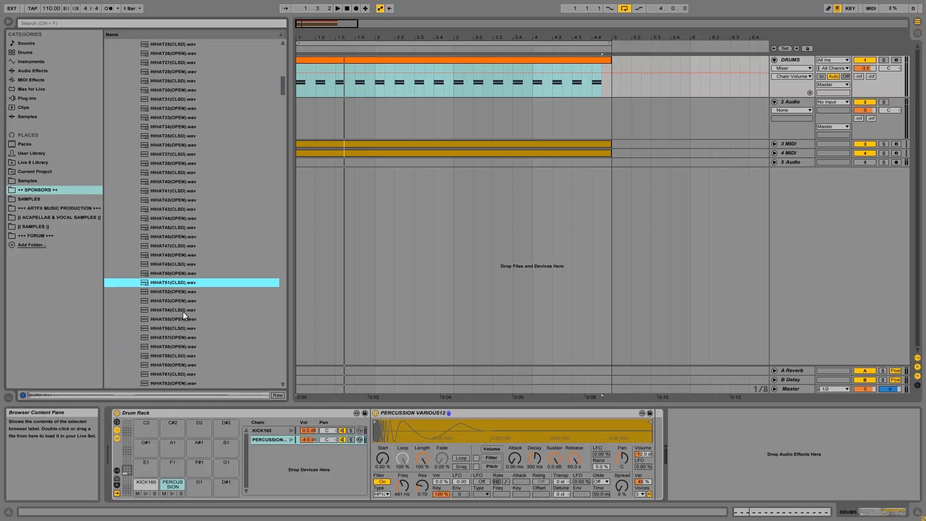
click(183, 310)
click(179, 330)
drag(178, 334, 193, 484)
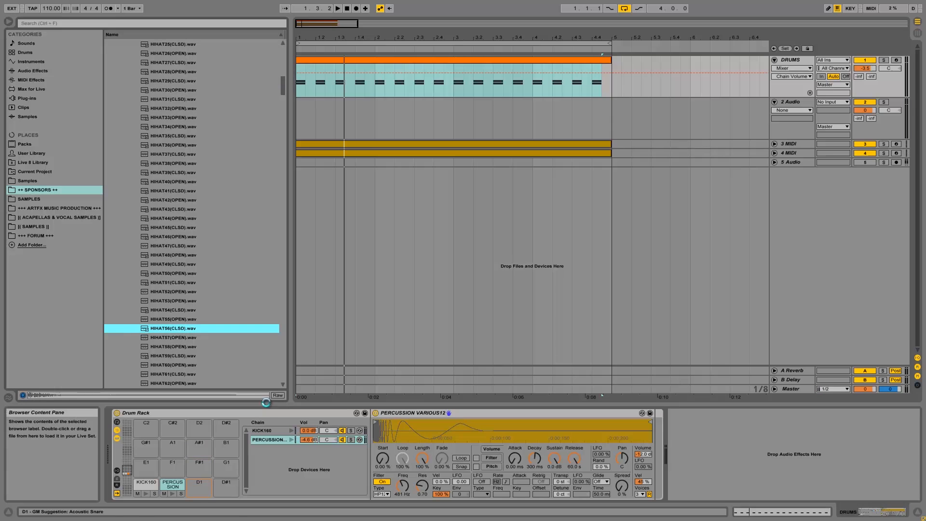
Copy the percussion notes onto the HIHAT56(CLSD) row in the DRUMS clip and return to Device View.
click(201, 494)
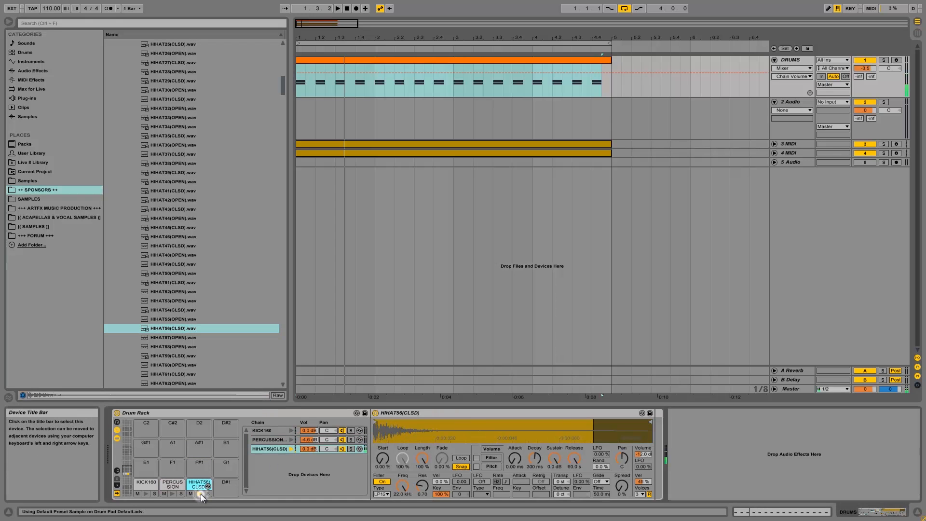
double_click(370, 59)
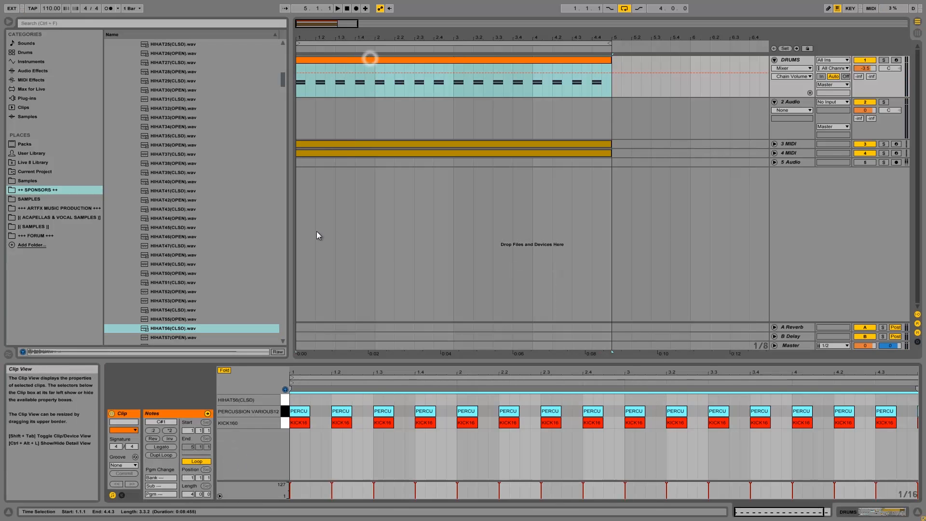
drag(300, 412, 300, 400)
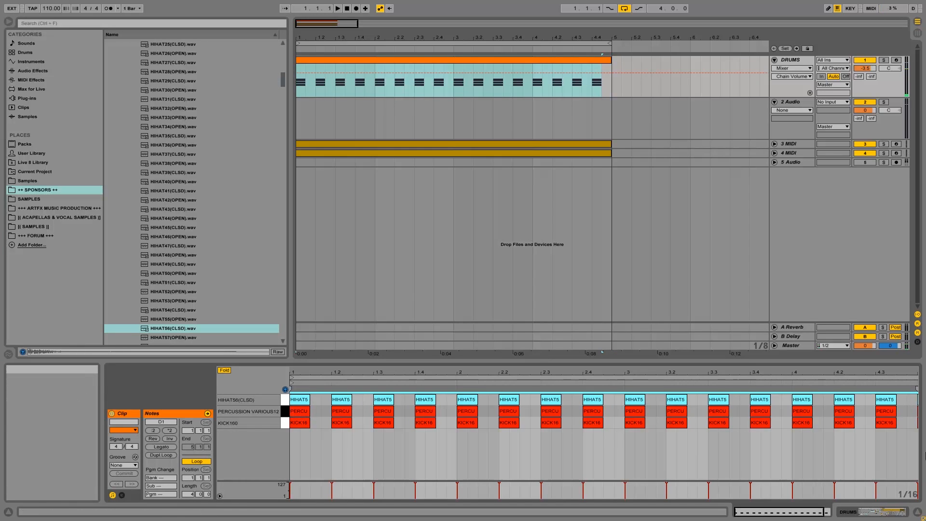
click(863, 512)
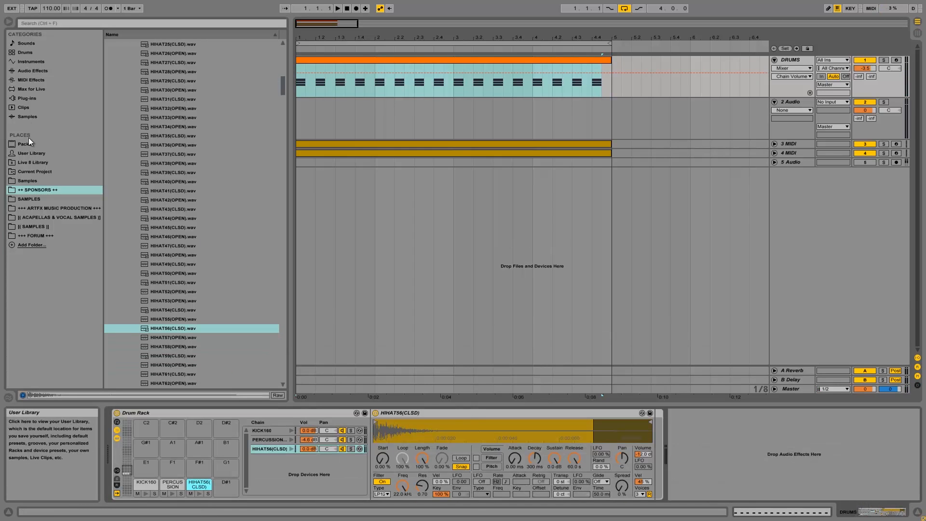
click(36, 71)
Add EQ Eight after the hi-hat Simpler and make band 1 a 48 dB low cut at about 898 Hz.
drag(137, 136, 664, 440)
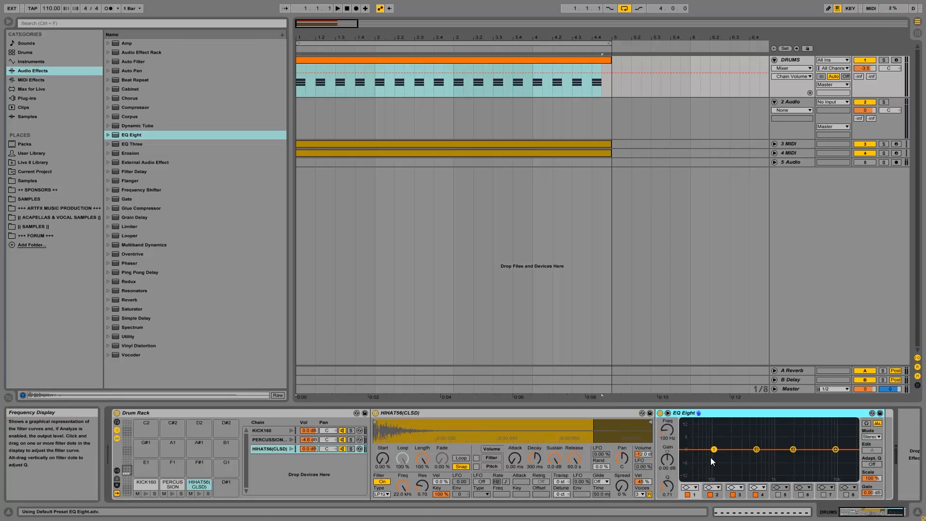
click(691, 487)
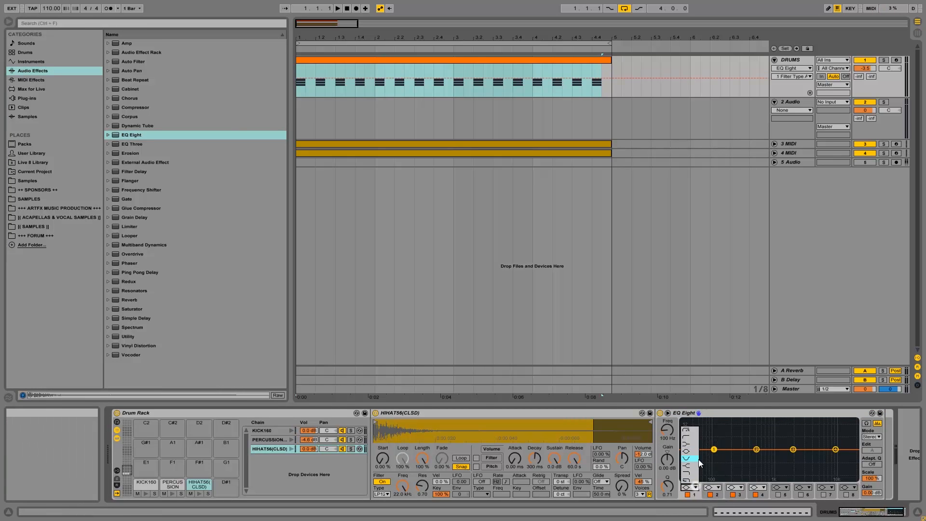
click(706, 412)
click(351, 449)
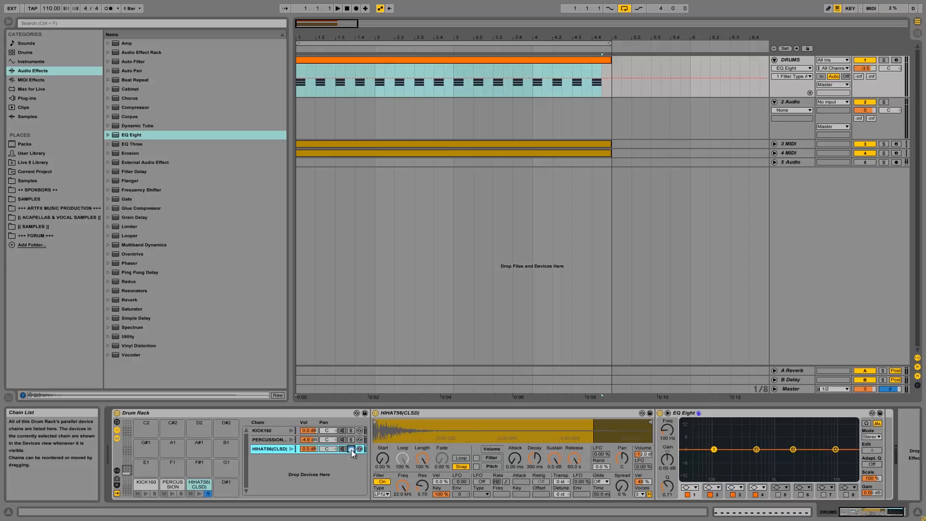
key(space)
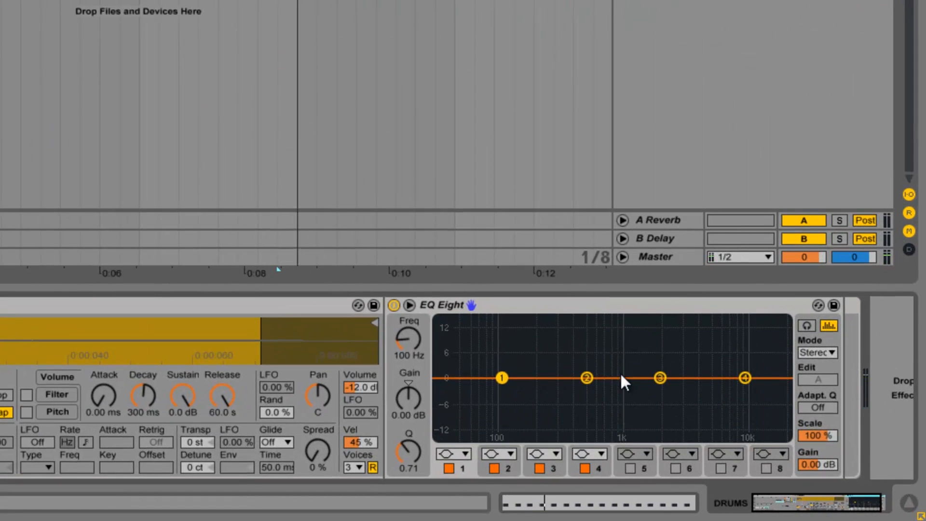
click(451, 451)
click(459, 335)
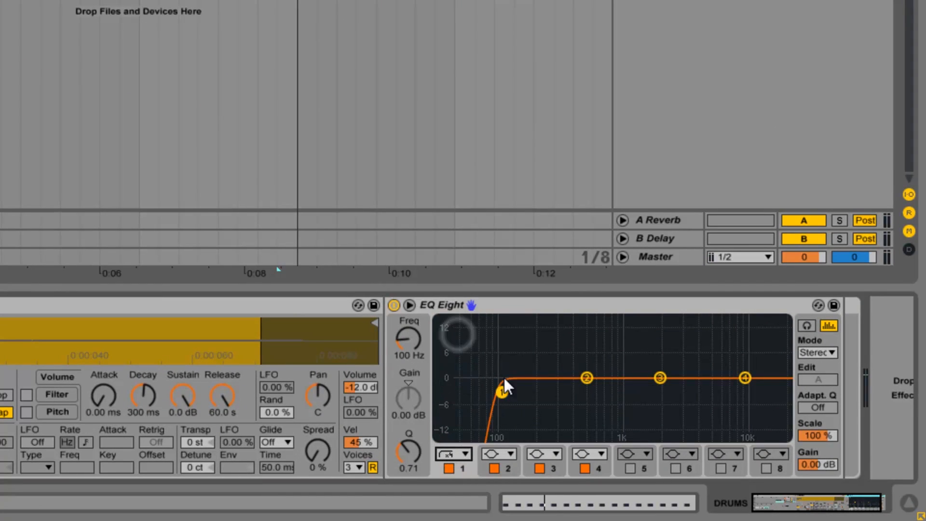
drag(506, 389, 621, 389)
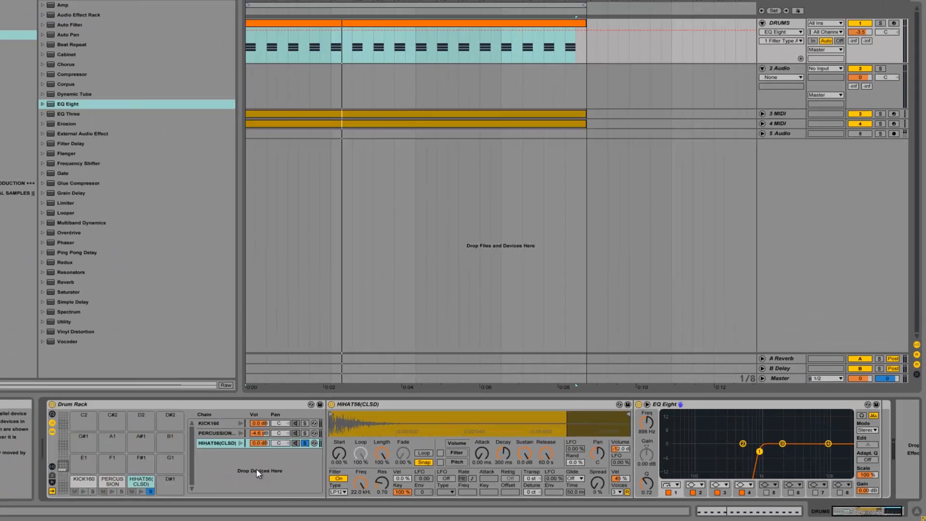
click(351, 450)
With playback running, set the HIHAT56(CLSD) chain to -2.0 dB and A/B-mute the percussion and hi-hat chains.
key(space)
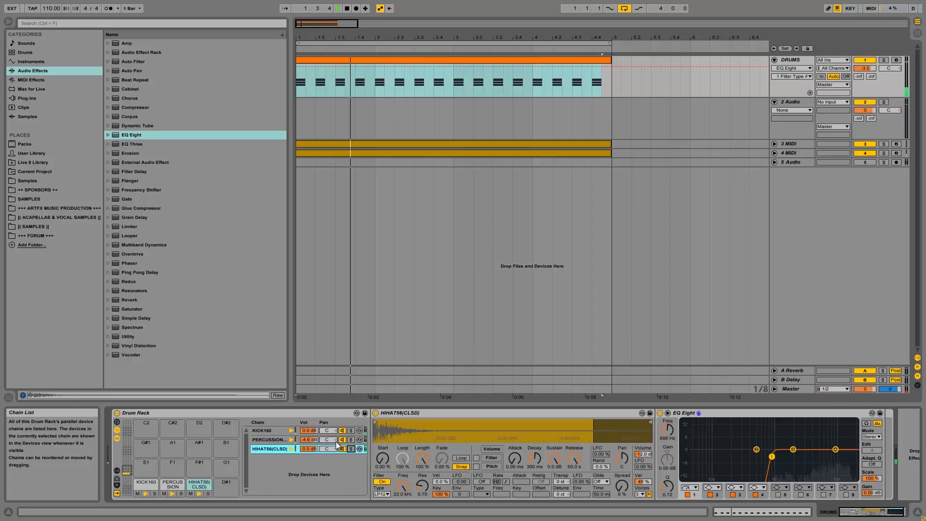
drag(312, 449, 312, 453)
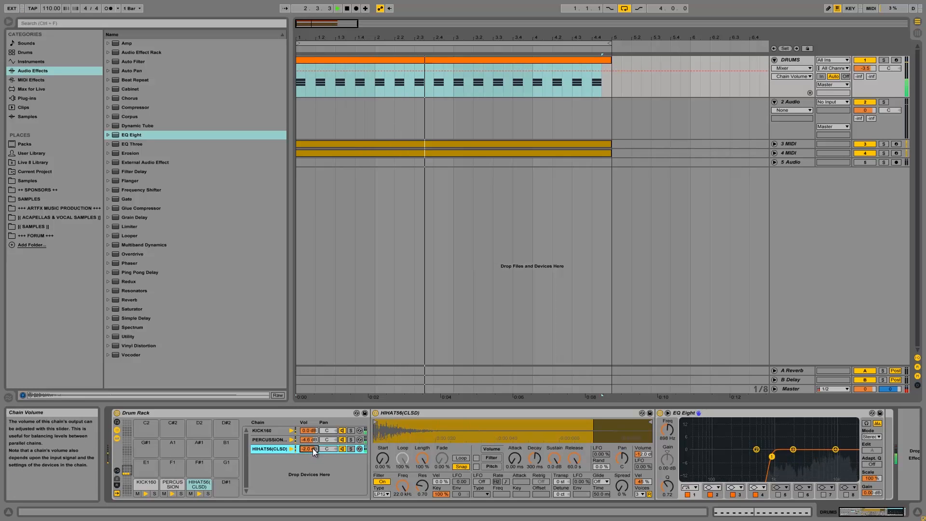
click(342, 439)
click(343, 450)
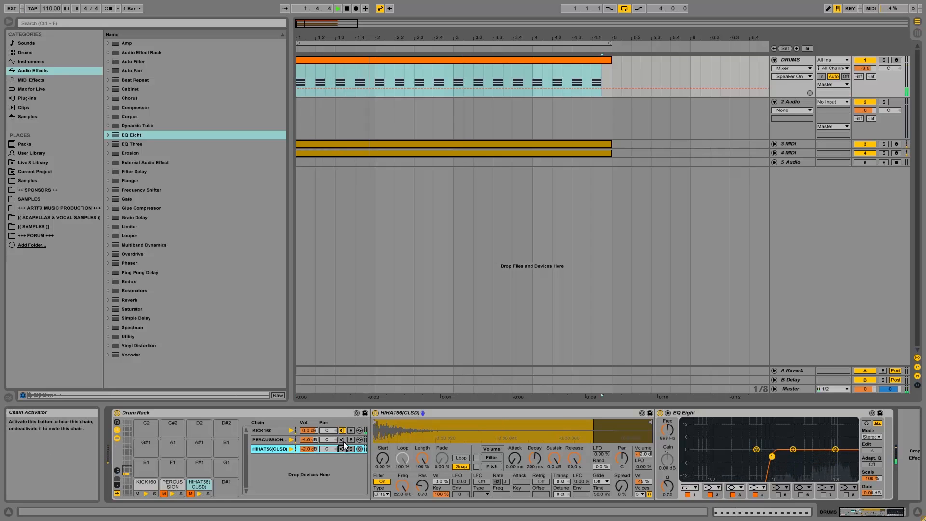
click(343, 440)
click(344, 448)
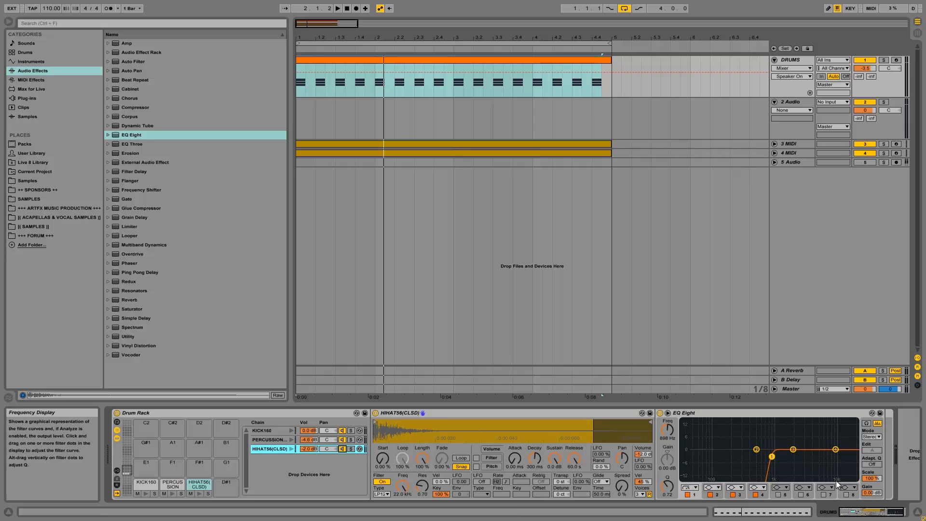
drag(858, 511, 861, 511)
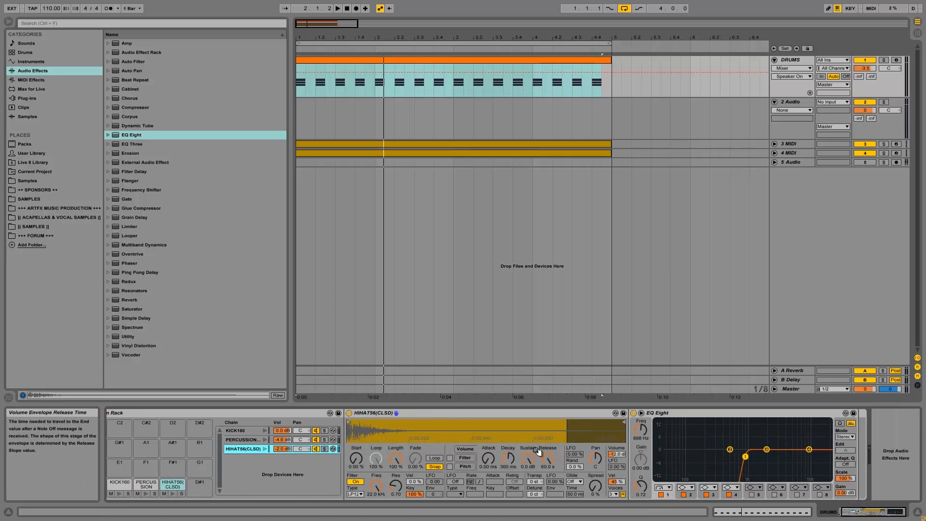
Add a Compressor after the hi-hat's EQ Eight, lengthening attack and lowering threshold to -17.5 dB.
drag(859, 511, 857, 511)
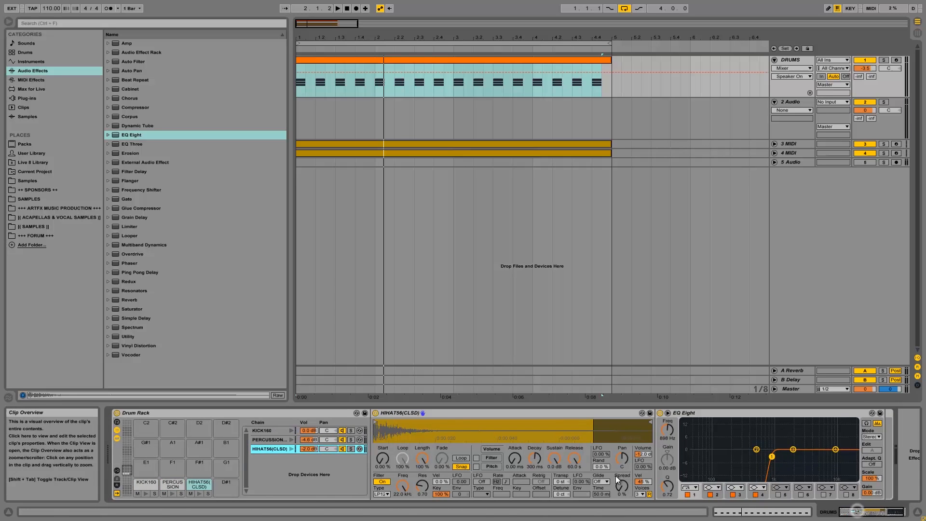
mouse_move(137, 108)
mouse_down()
mouse_move(797, 350)
mouse_move(889, 454)
mouse_move(869, 478)
mouse_up()
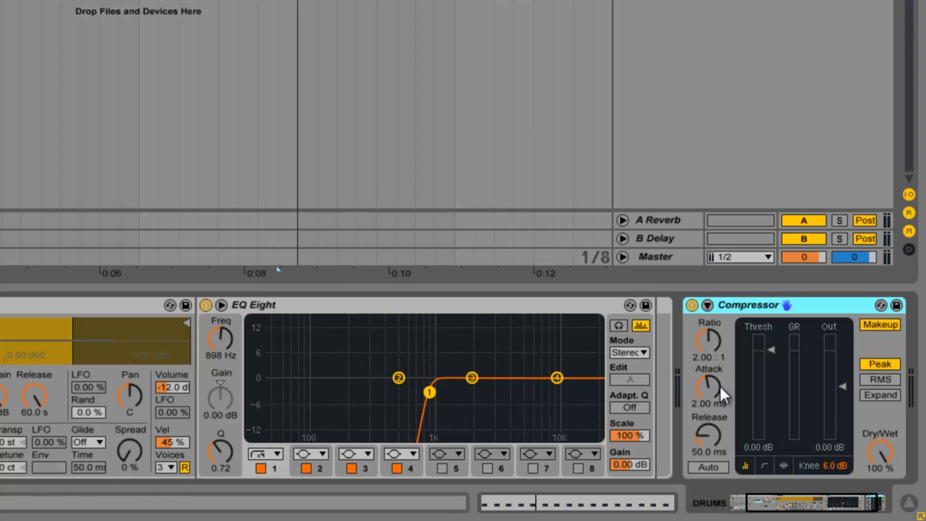
drag(720, 387, 720, 386)
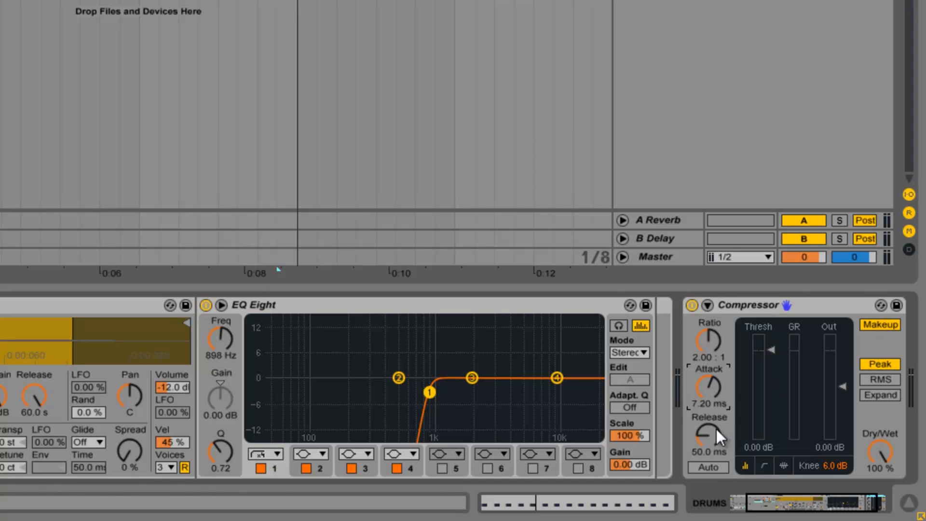
drag(771, 354, 766, 354)
Play the beat, A/B the Compressor by bypassing and re-enabling it, then stop playback.
key(space)
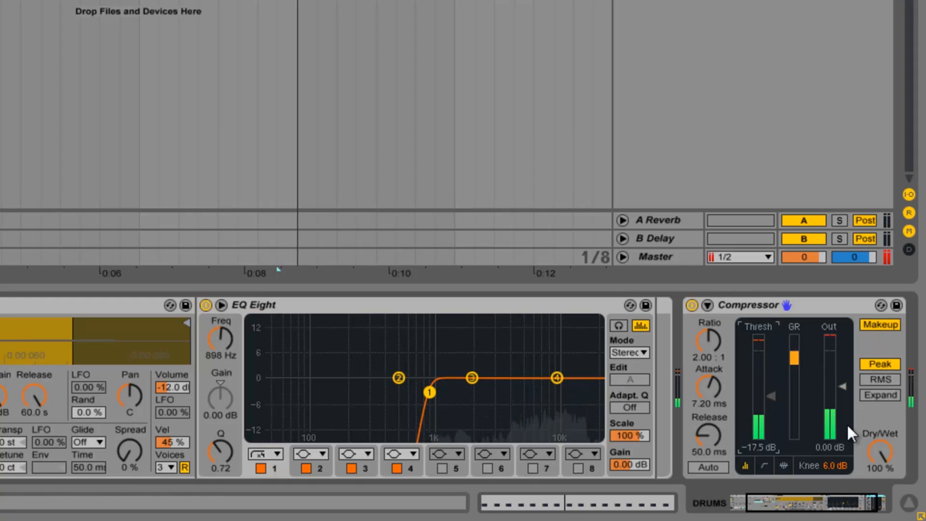
click(693, 306)
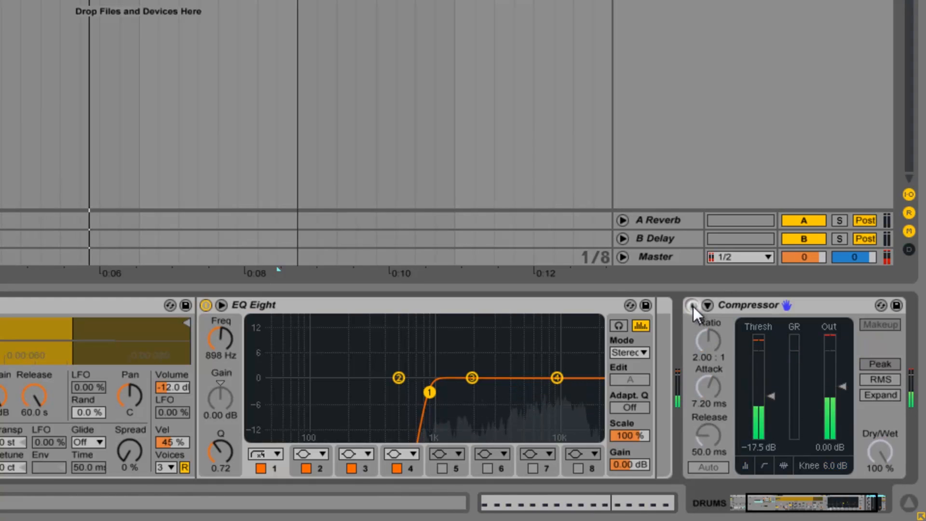
click(692, 306)
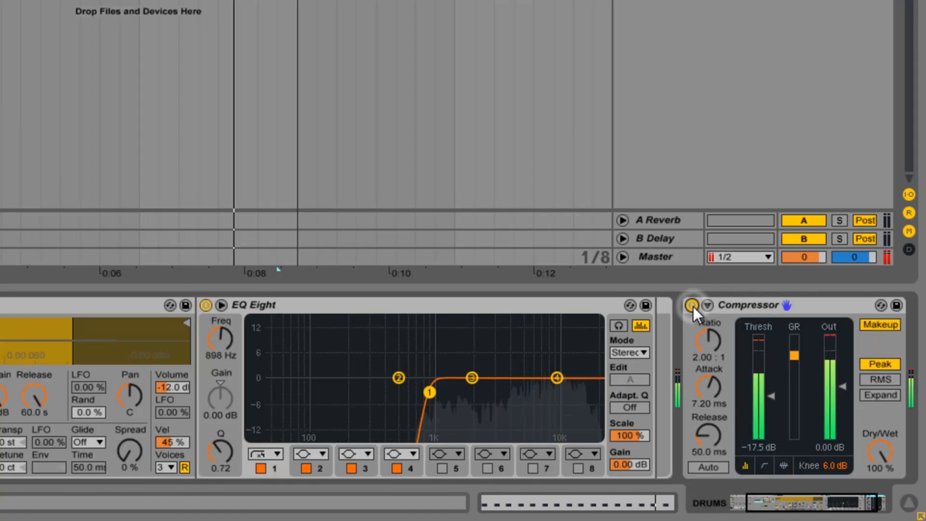
key(space)
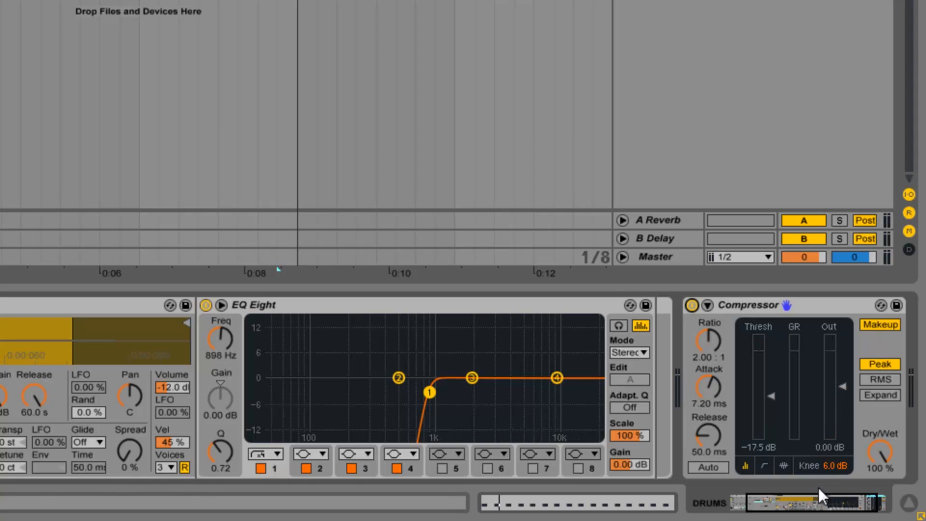
drag(820, 503, 829, 502)
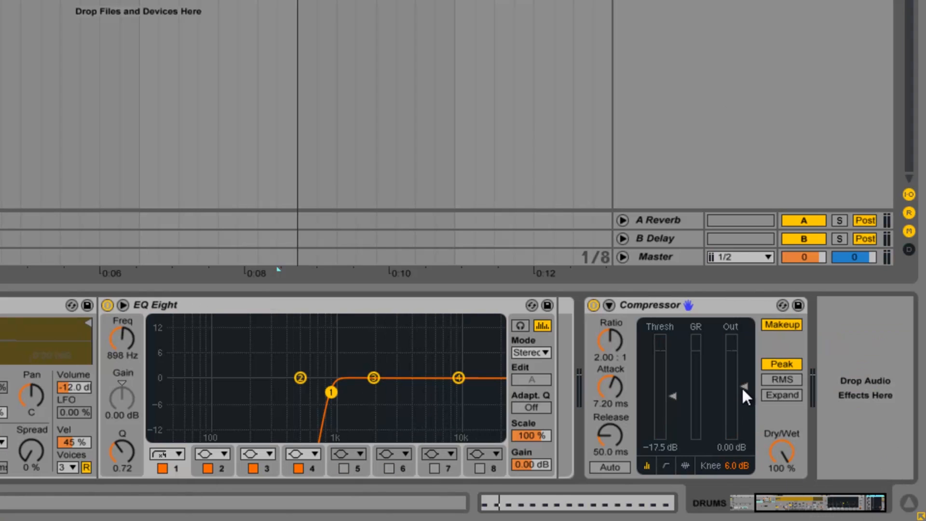
Turn off the Compressor's makeup gain and lower its threshold to -20.1 dB.
click(772, 325)
key(space)
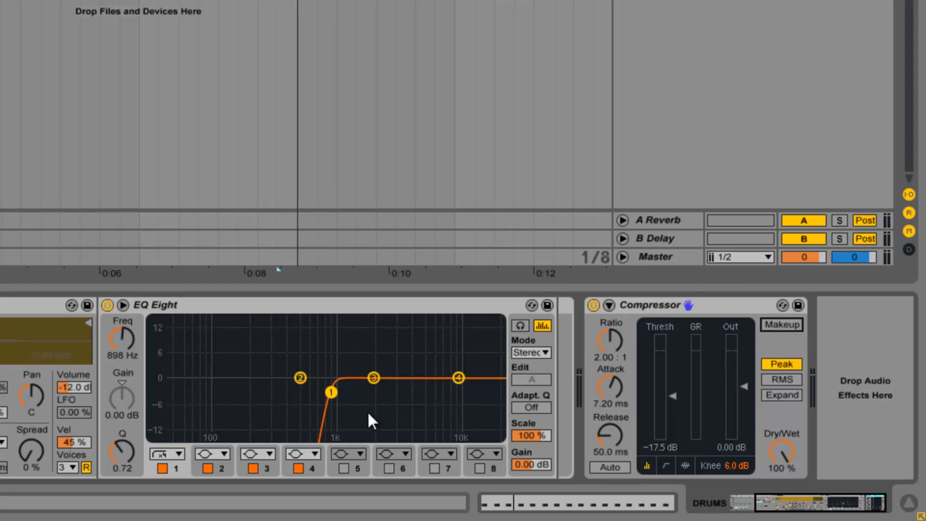
click(610, 437)
drag(677, 396, 667, 395)
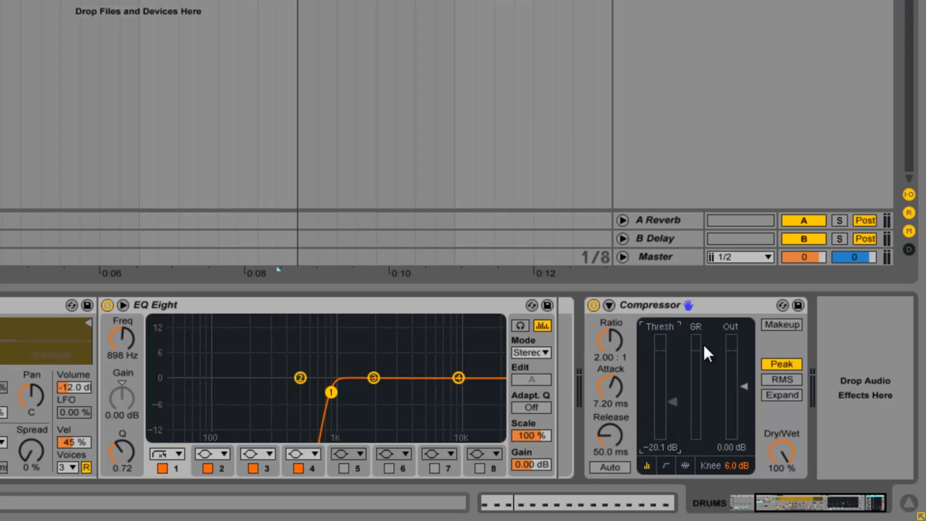
Set the Compressor attack to 7.20 ms and release to 61.0 ms, then add a Saturator after it.
key(space)
drag(618, 395, 613, 392)
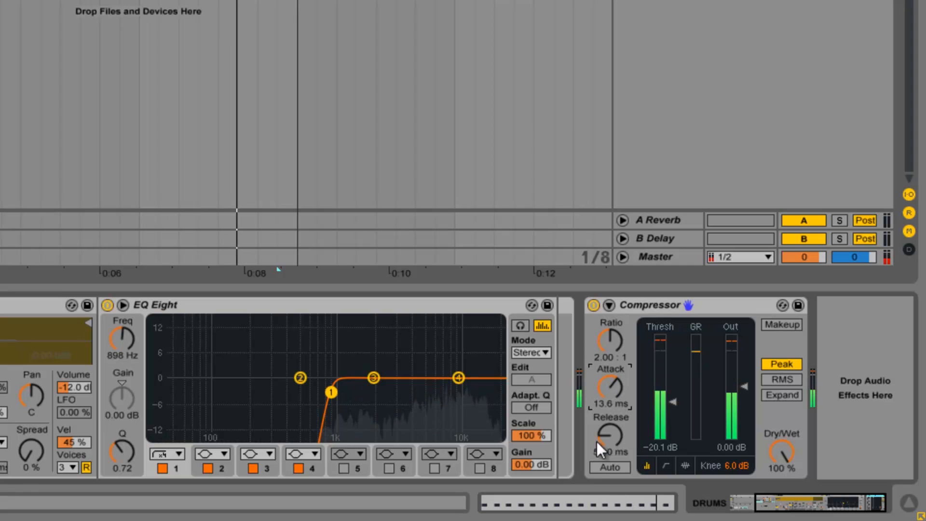
drag(609, 448, 610, 449)
drag(609, 450, 610, 447)
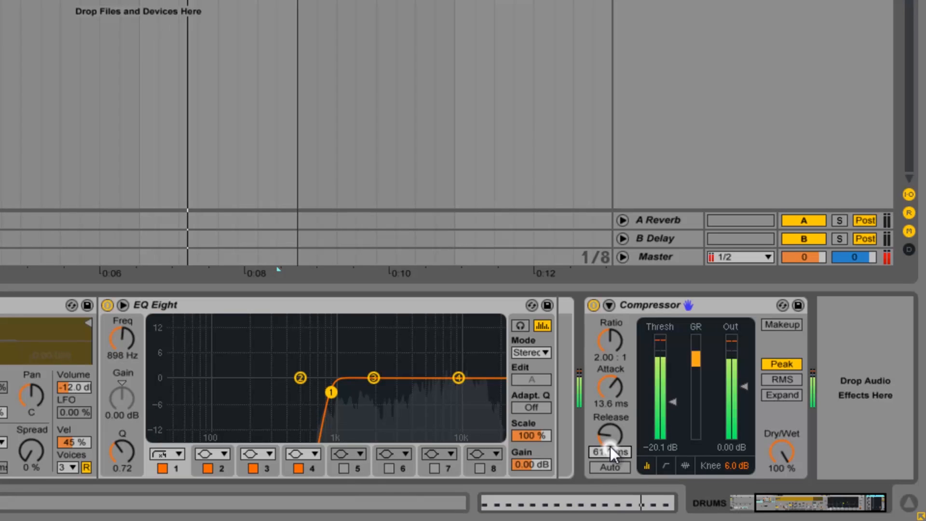
drag(621, 387, 620, 387)
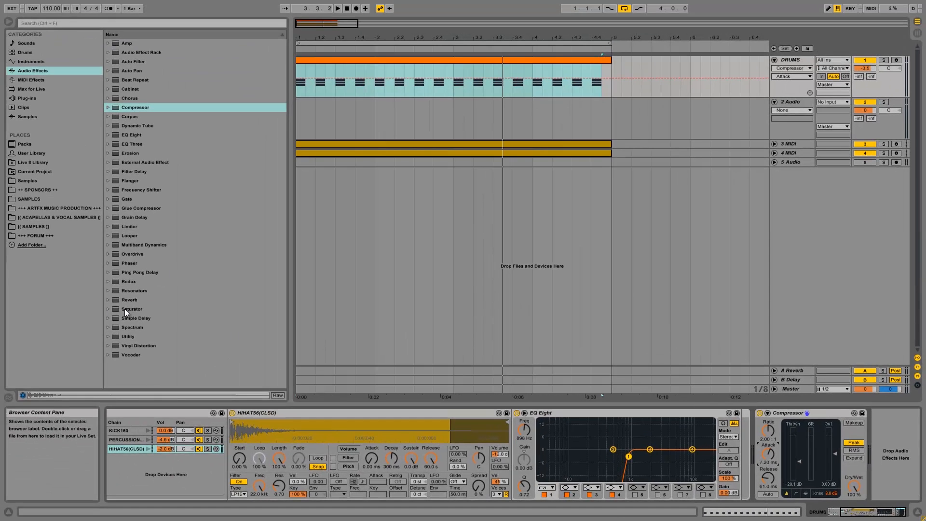
drag(126, 312, 882, 441)
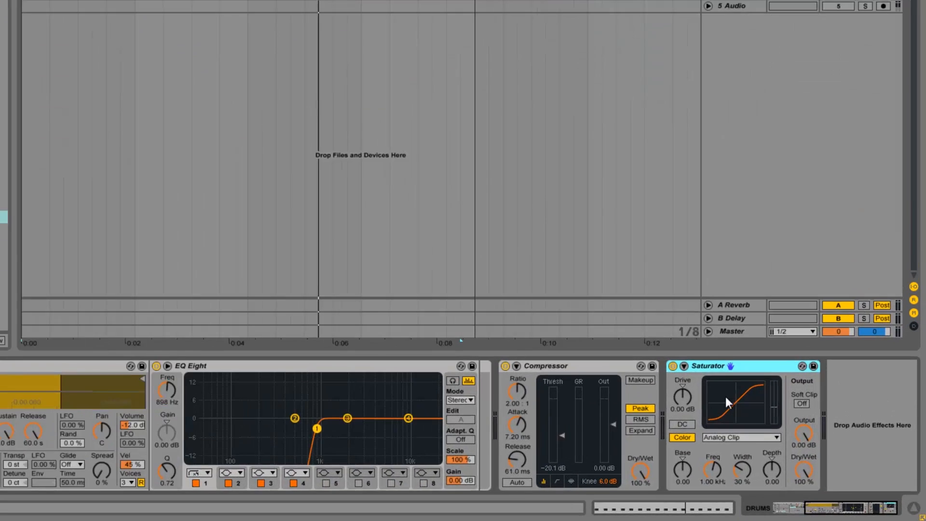
Replay the beat, enable the Saturator's Soft Clip and A/B it with its activator.
key(space)
click(837, 439)
click(746, 358)
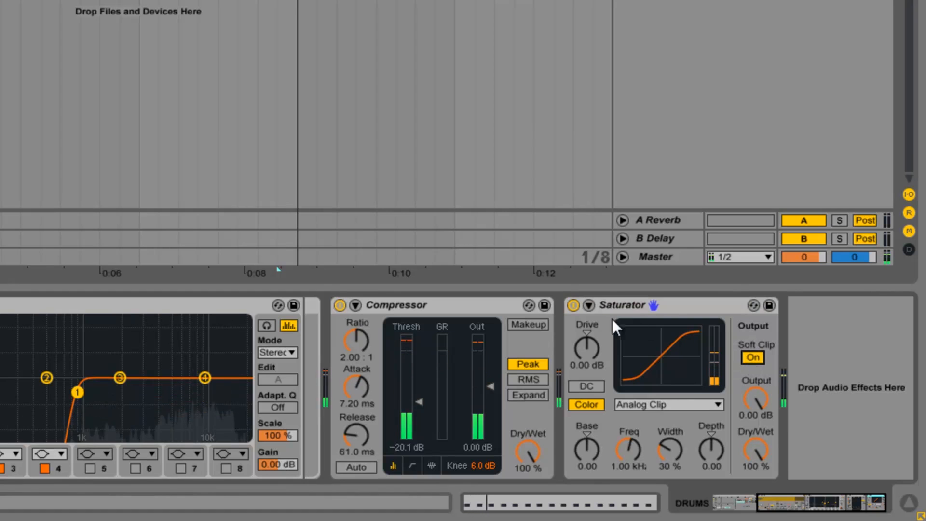
click(573, 305)
click(572, 305)
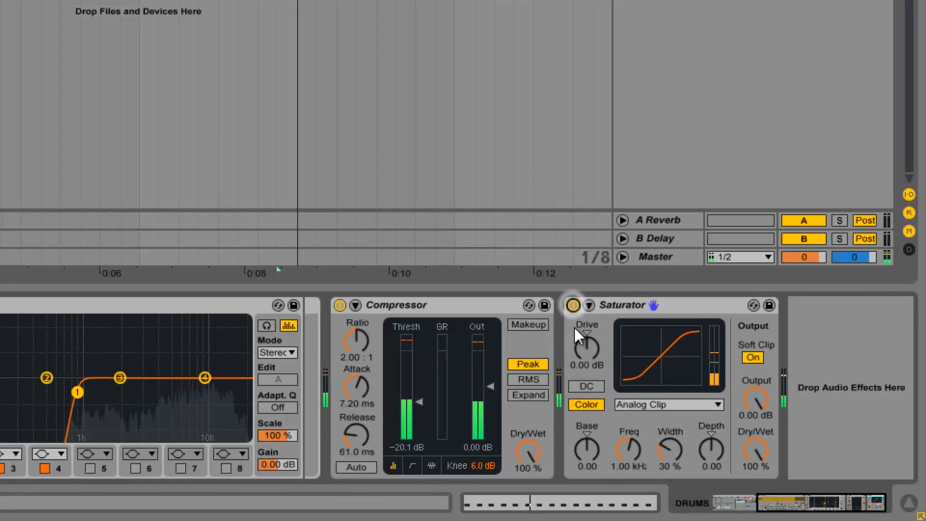
Raise the Saturator drive to 2.86 dB and A/B the result during playback.
drag(598, 351, 597, 351)
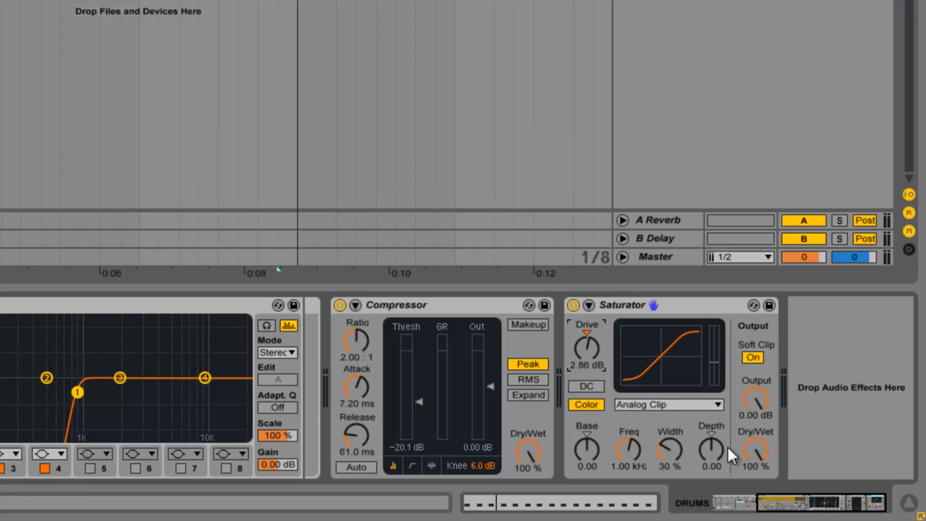
click(573, 305)
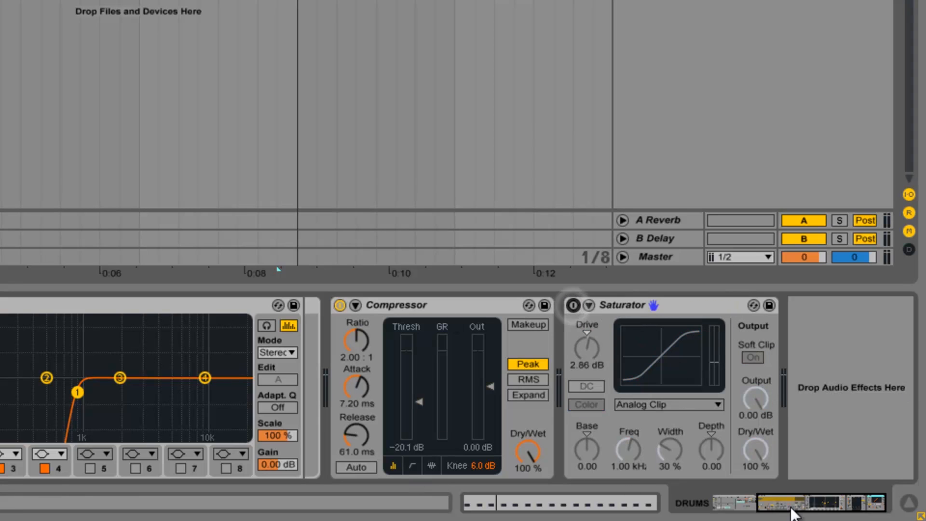
key(space)
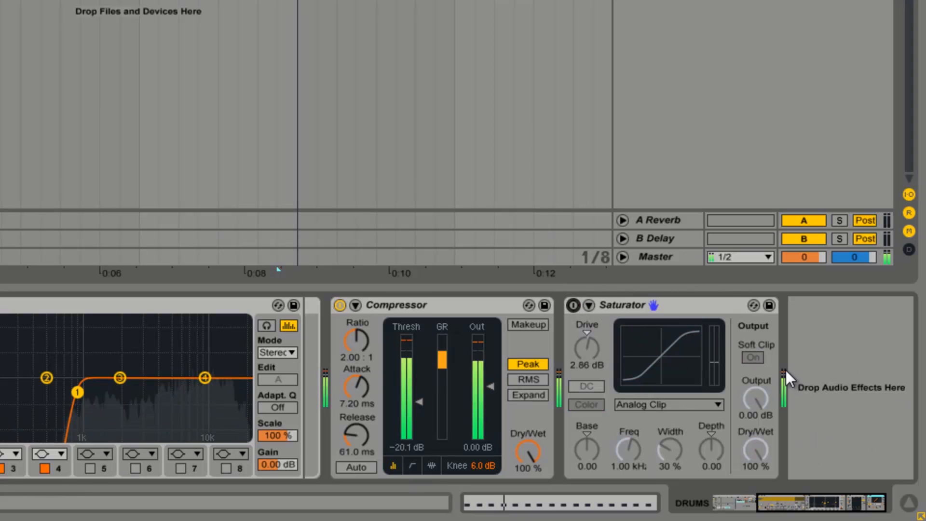
click(575, 305)
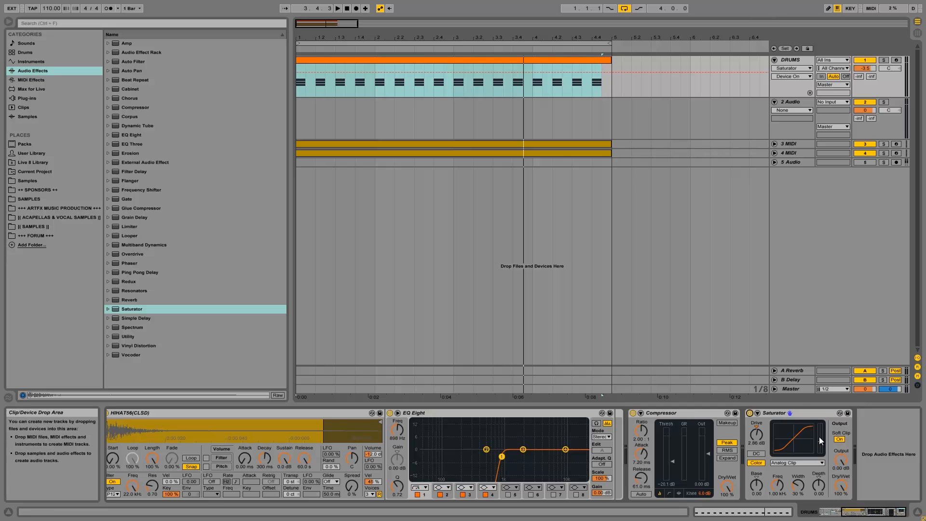
Rename the Drum Rack to KICKDRUM with Ctrl+R.
click(801, 412)
drag(862, 513, 840, 513)
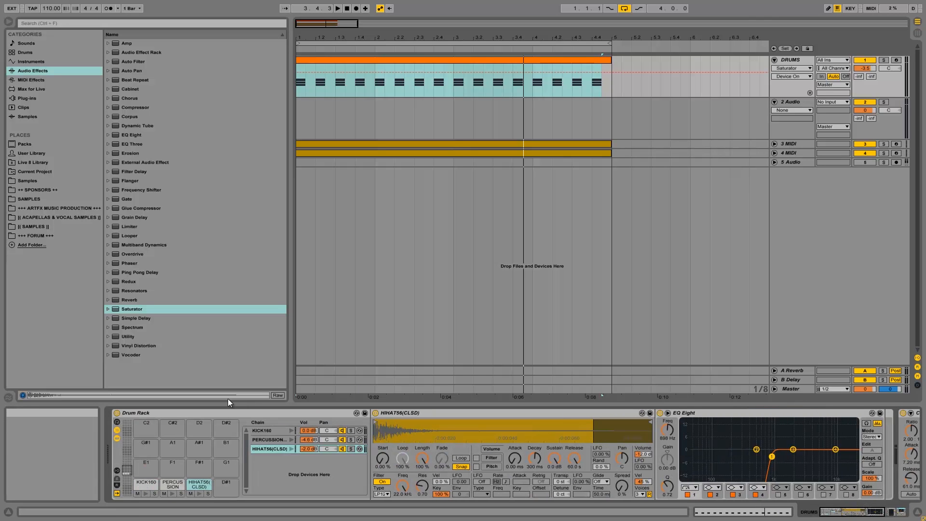
click(207, 413)
key(ctrl+r)
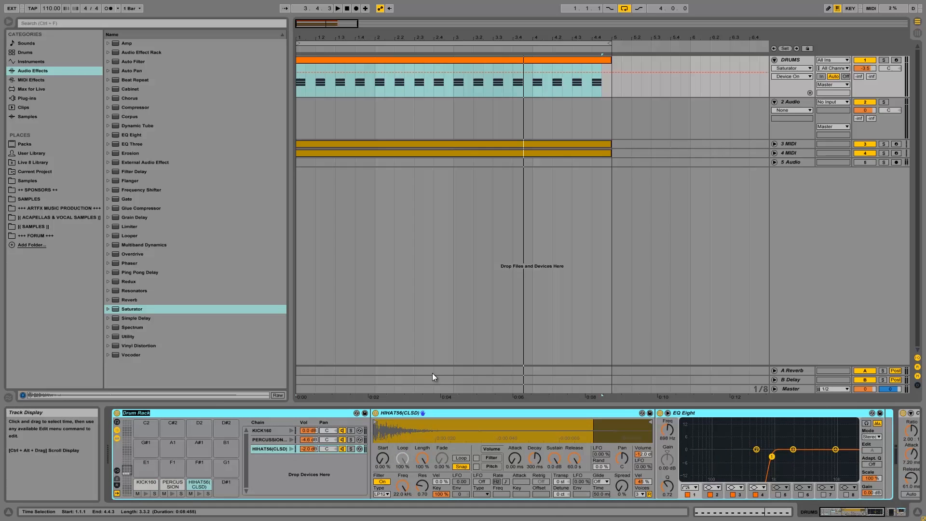
text(KICKDRUM)
key(Return)
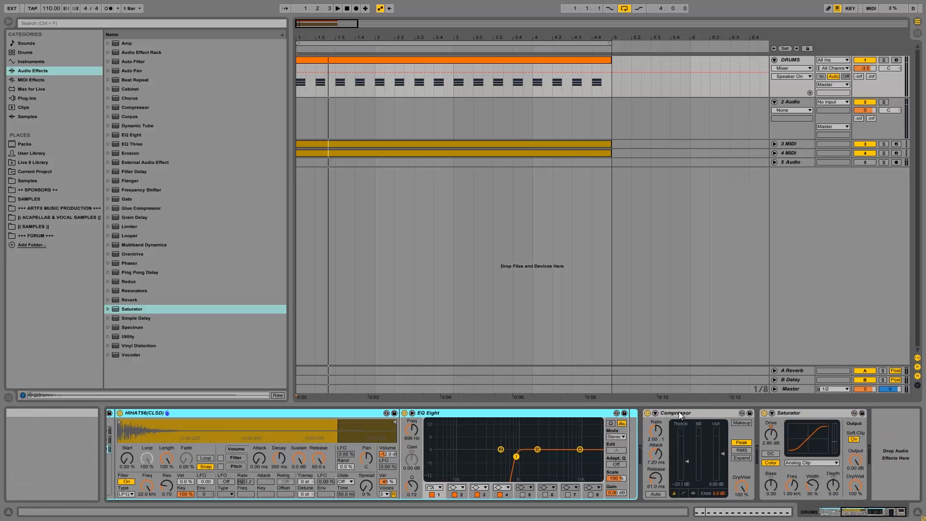
Switch off the hi-hat's Compressor and Saturator to compare, then stop playback.
click(679, 413)
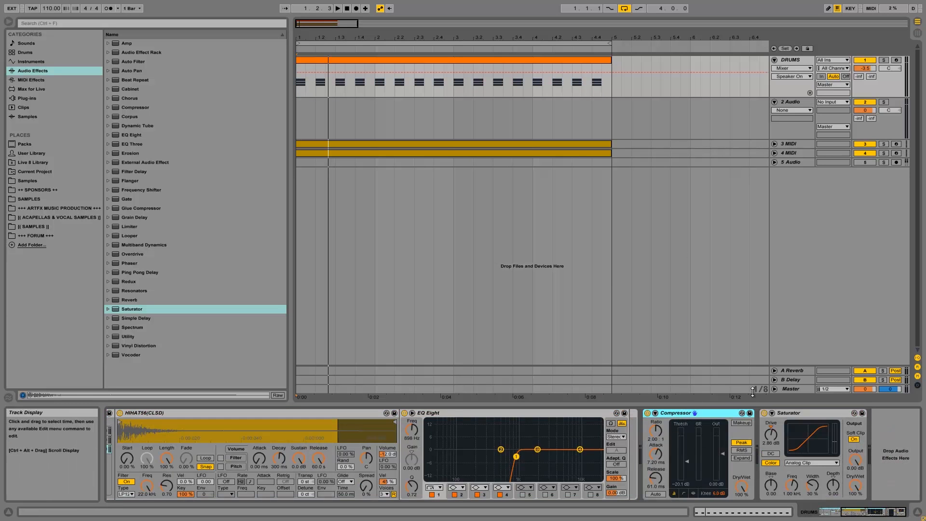
click(794, 415)
click(716, 414)
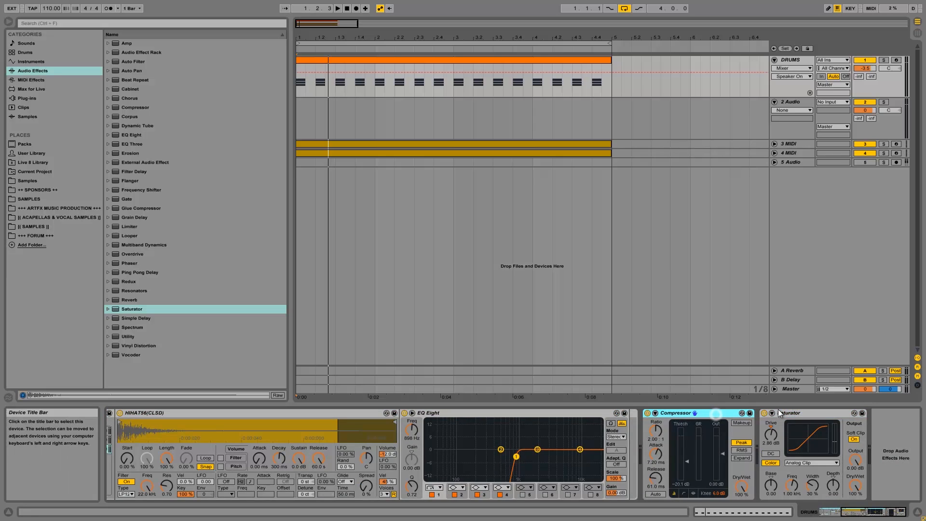
click(796, 414)
click(682, 414)
click(648, 413)
click(764, 413)
shift+click(794, 411)
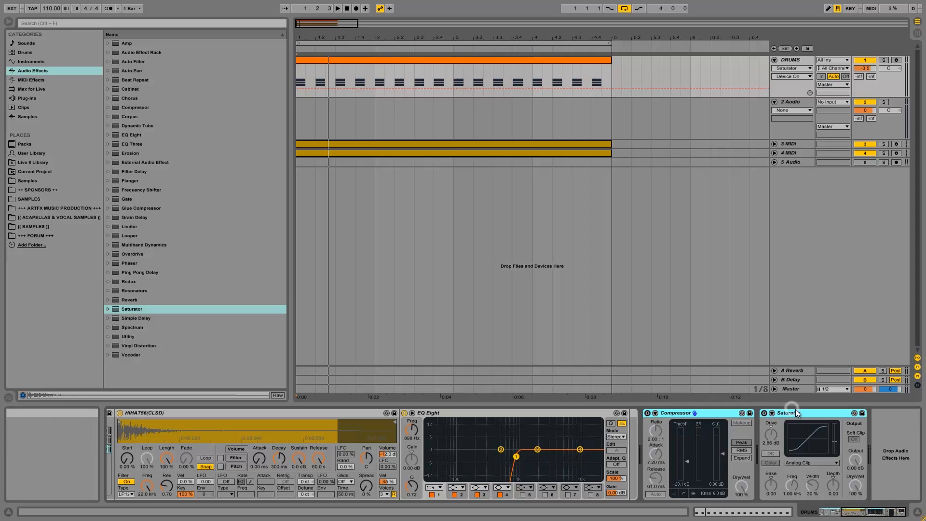
key(Delete)
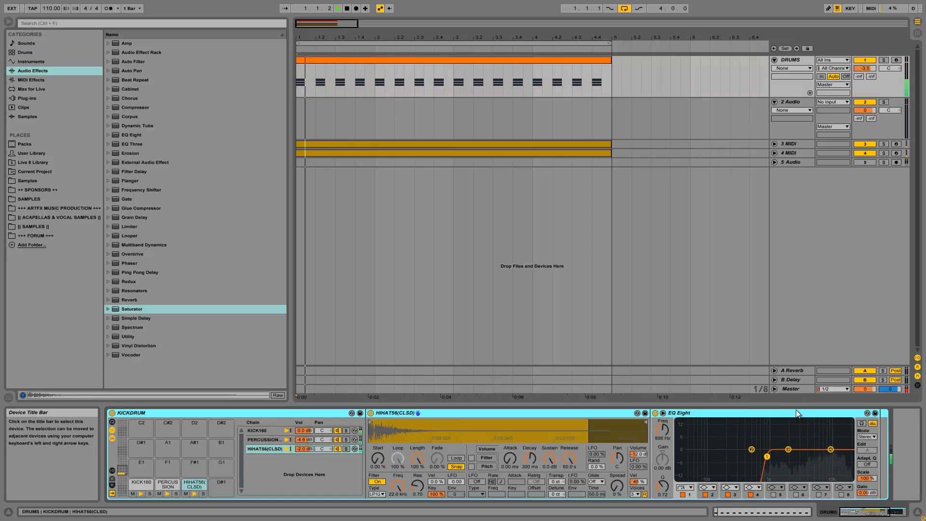
key(space)
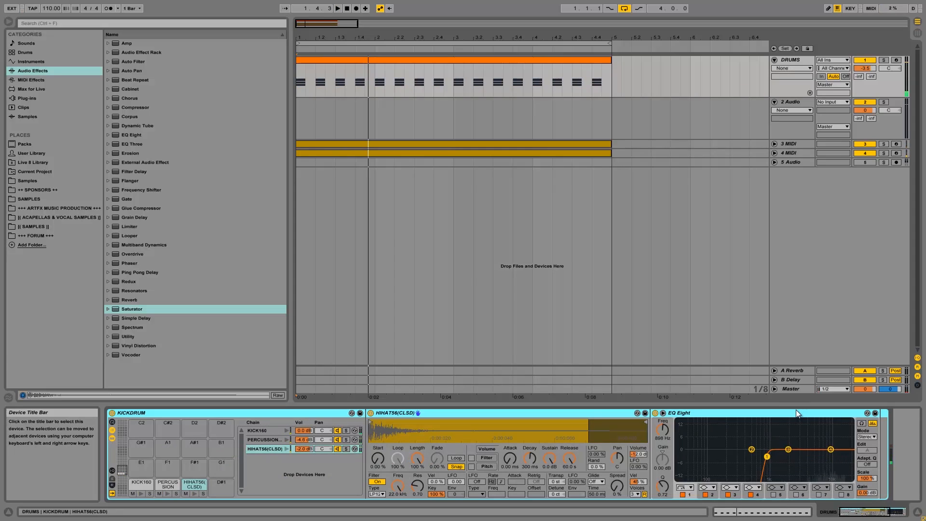
key(space)
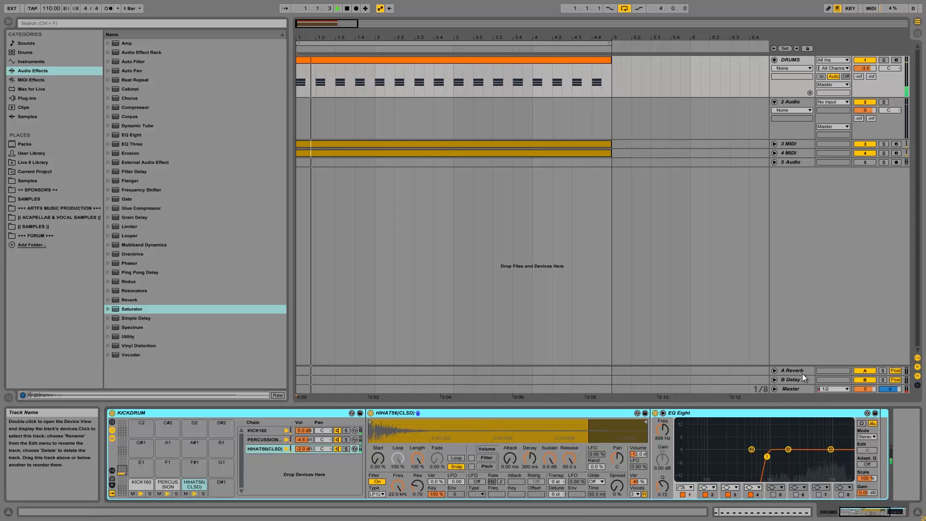
key(space)
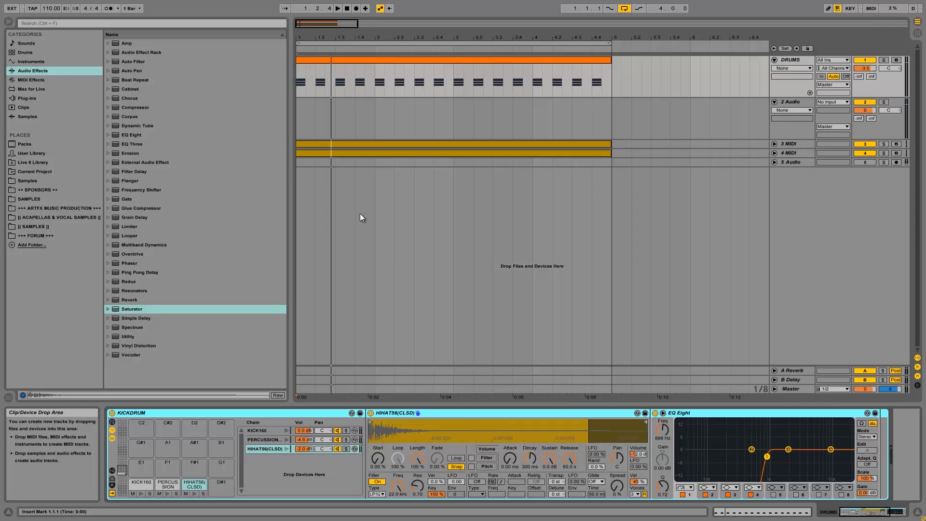